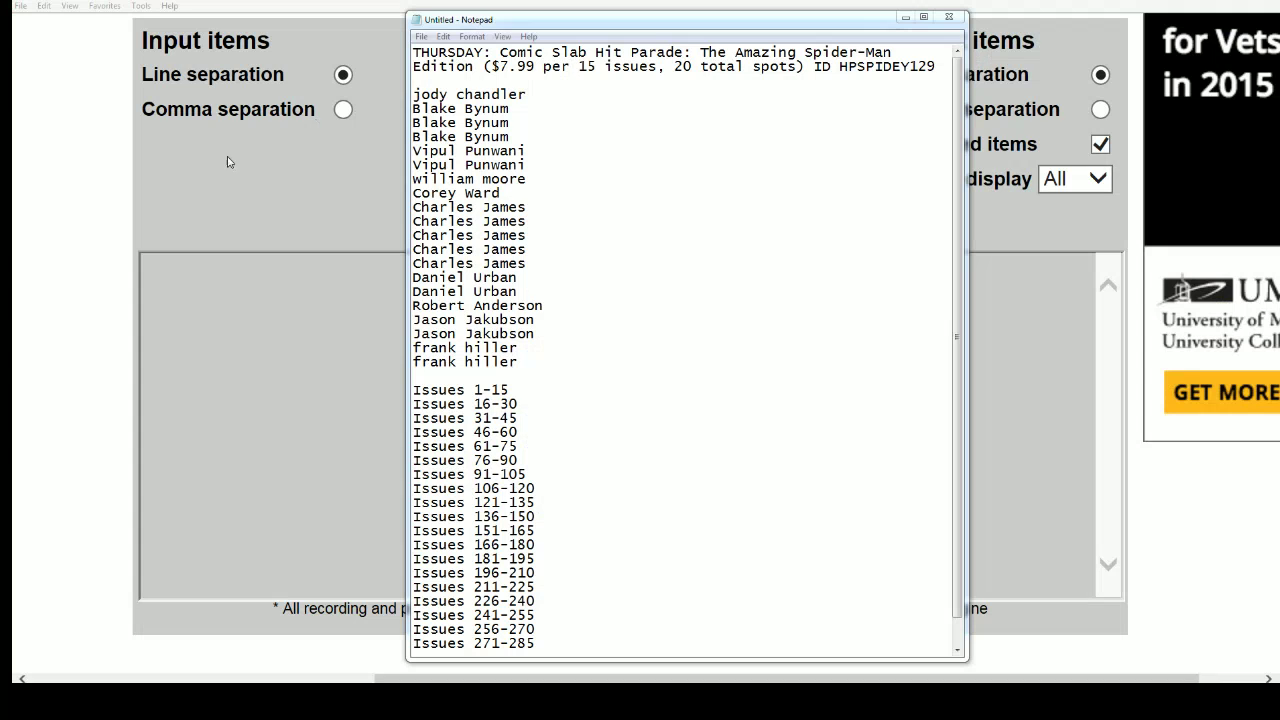
# Copy the twenty participant names from the Notepad list and paste them into a newly started list in the browser's list randomizer.
pyautogui.moveTo(519, 366); pyautogui.dragTo(413, 94)
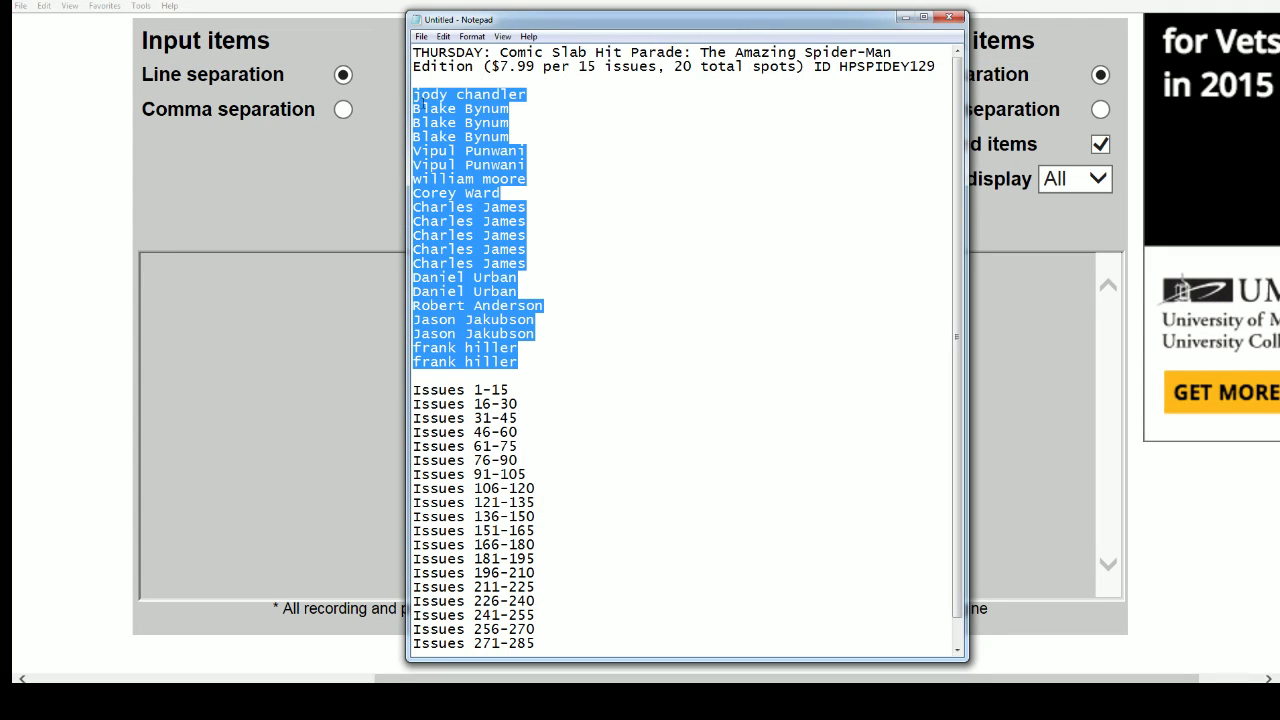
pyautogui.rightClick(443, 147)
pyautogui.click(476, 188)
pyautogui.click(840, 66)
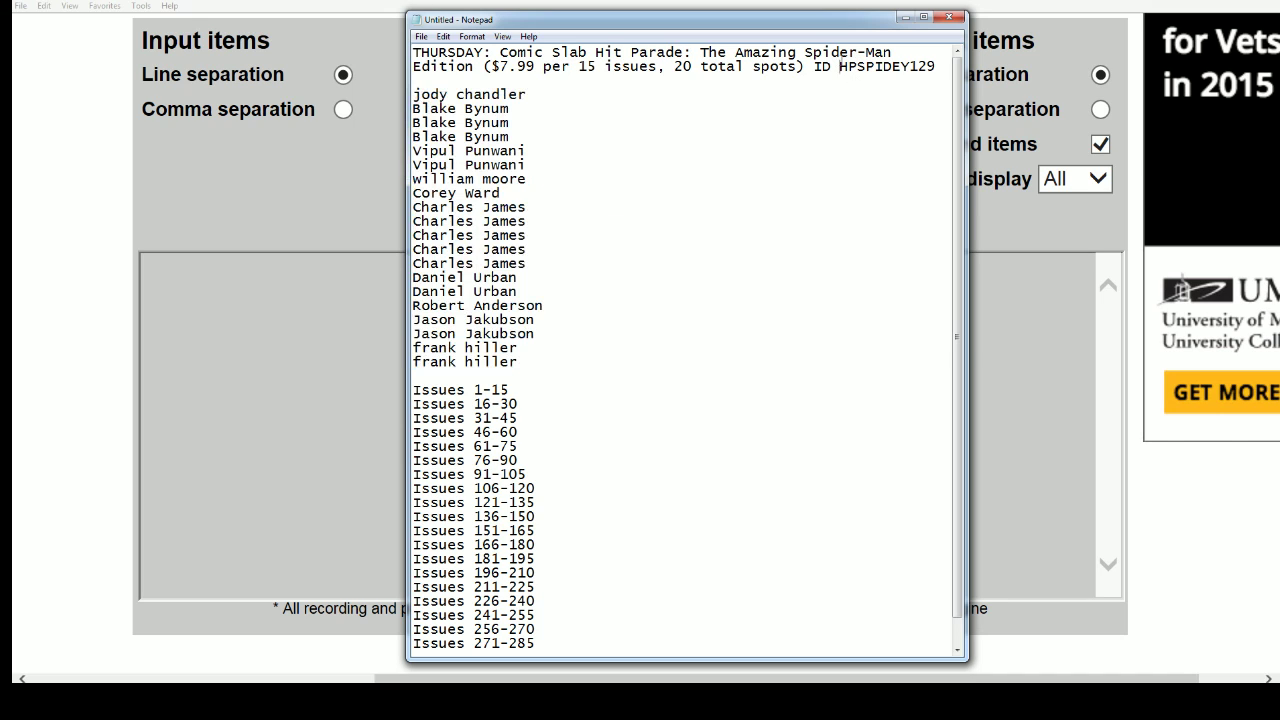
pyautogui.hotkey('shift', 'Home')
pyautogui.click(296, 318)
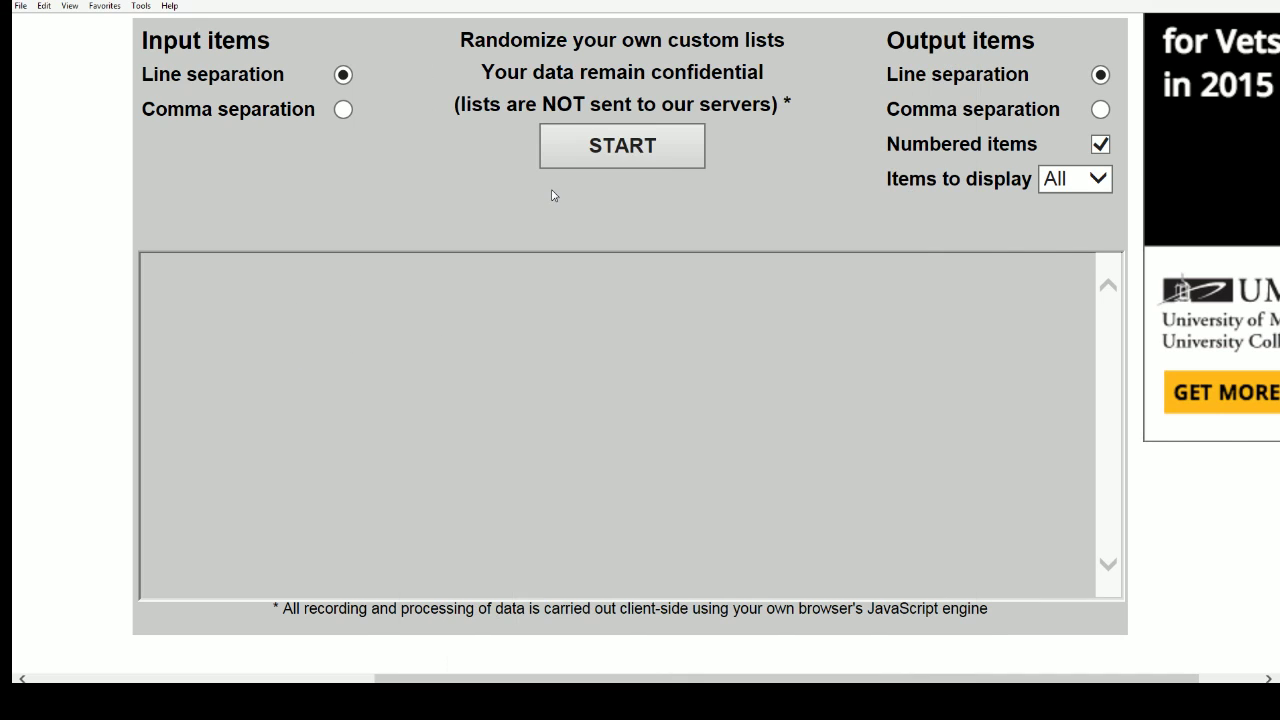
pyautogui.click(646, 157)
pyautogui.rightClick(220, 280)
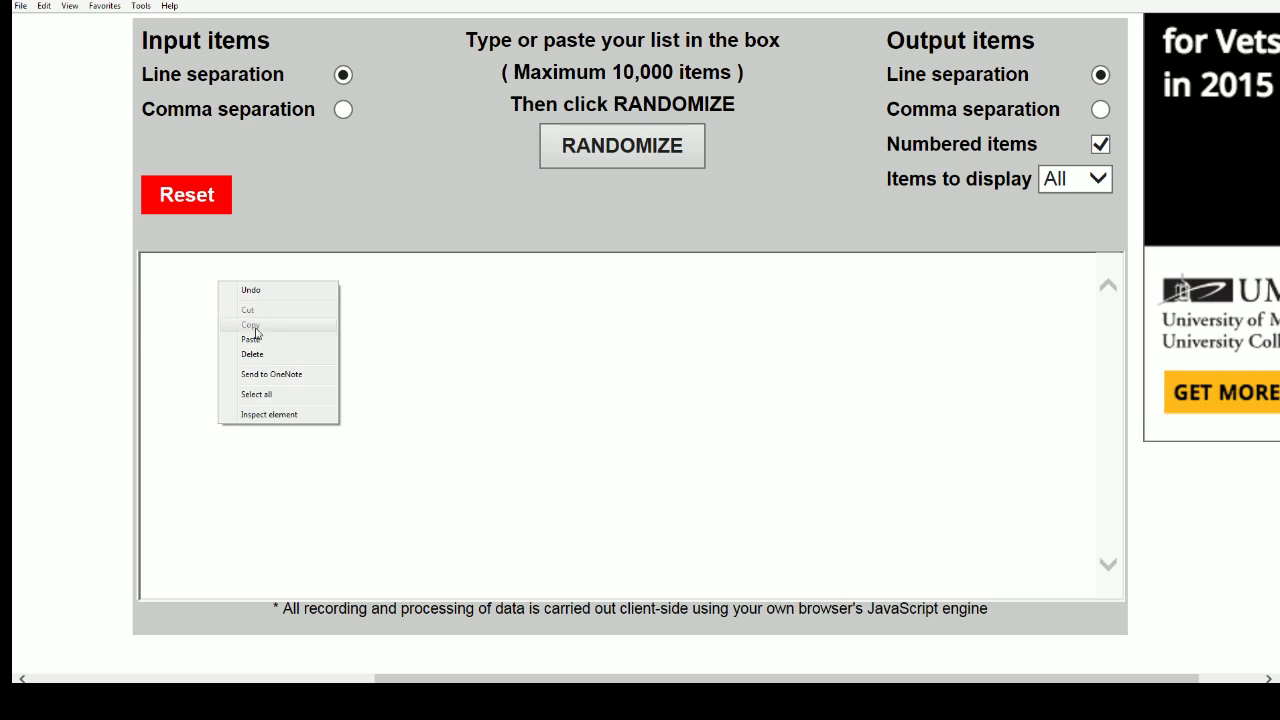
pyautogui.click(250, 333)
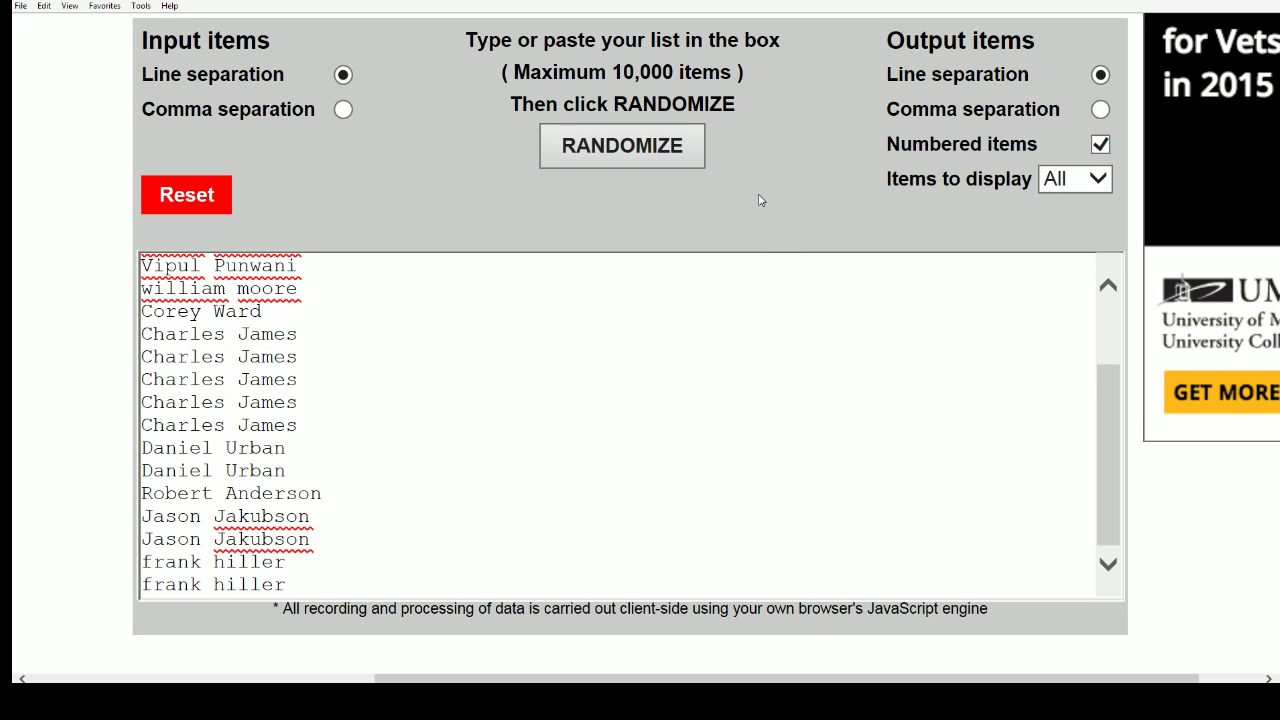
# Randomize the list of participant names seven times.
pyautogui.click(646, 155)
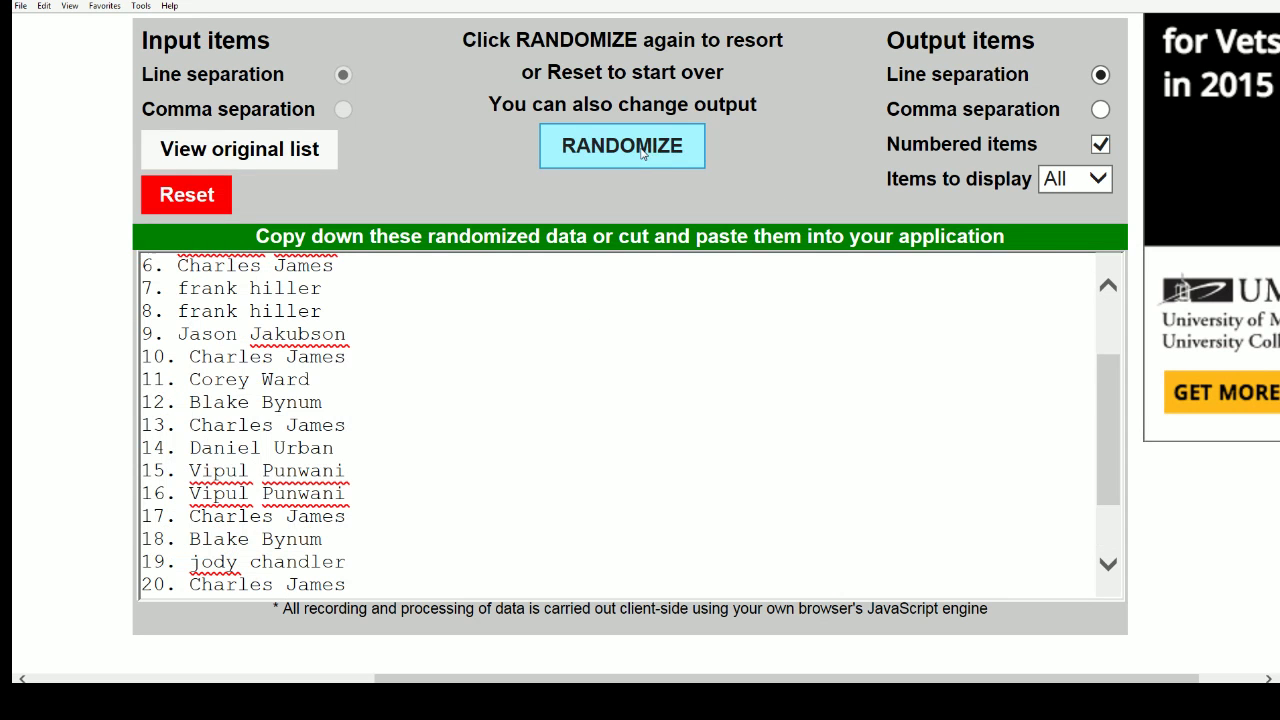
pyautogui.click(641, 153)
pyautogui.click(641, 150)
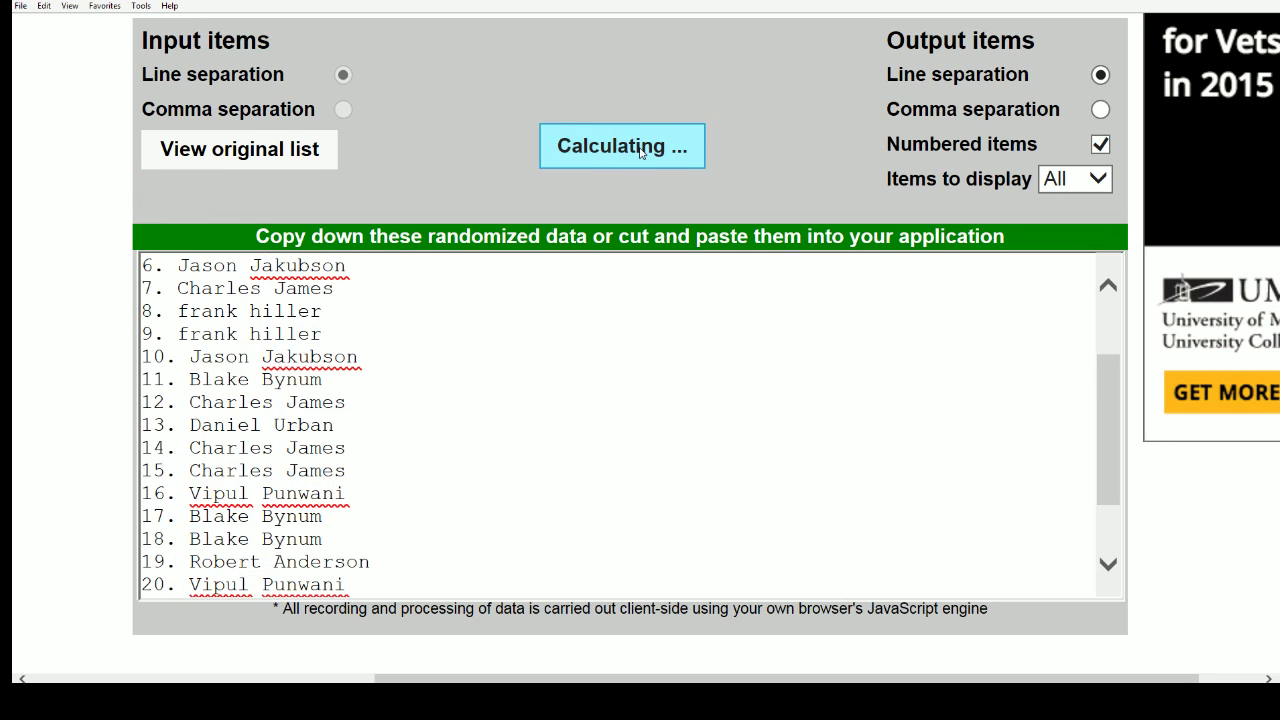
pyautogui.click(641, 150)
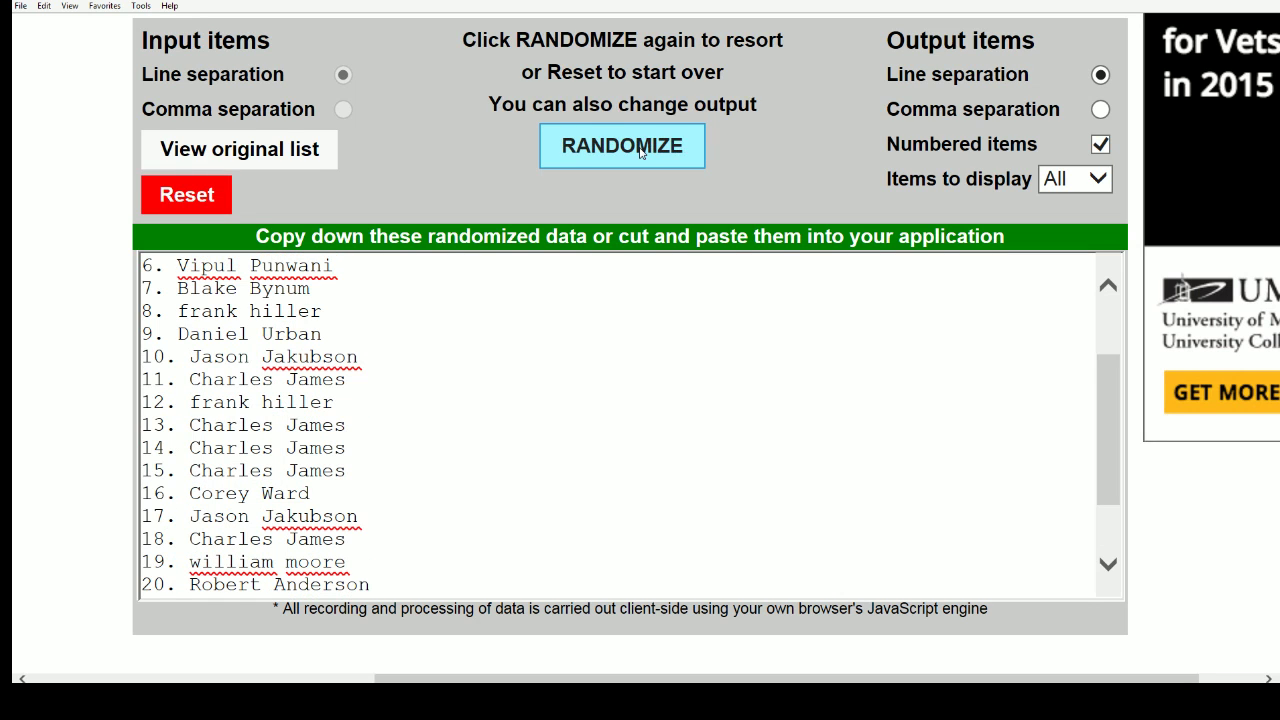
pyautogui.click(641, 150)
pyautogui.click(641, 150)
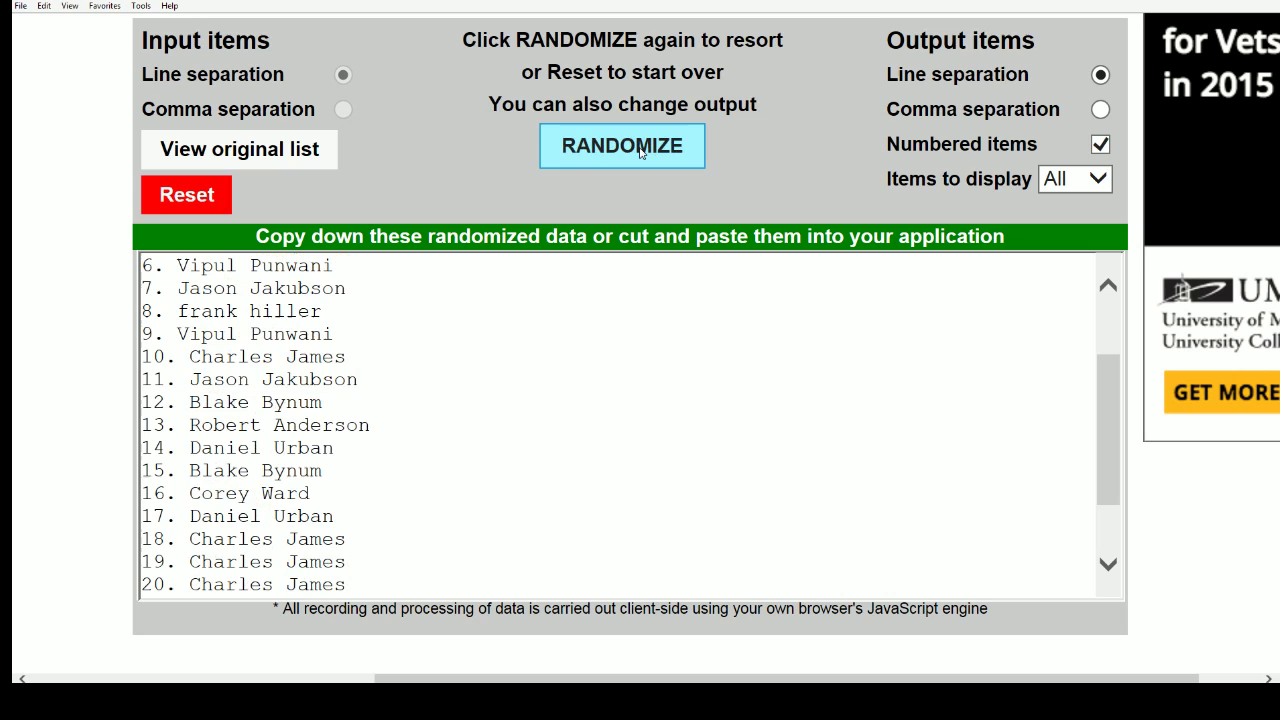
pyautogui.click(641, 150)
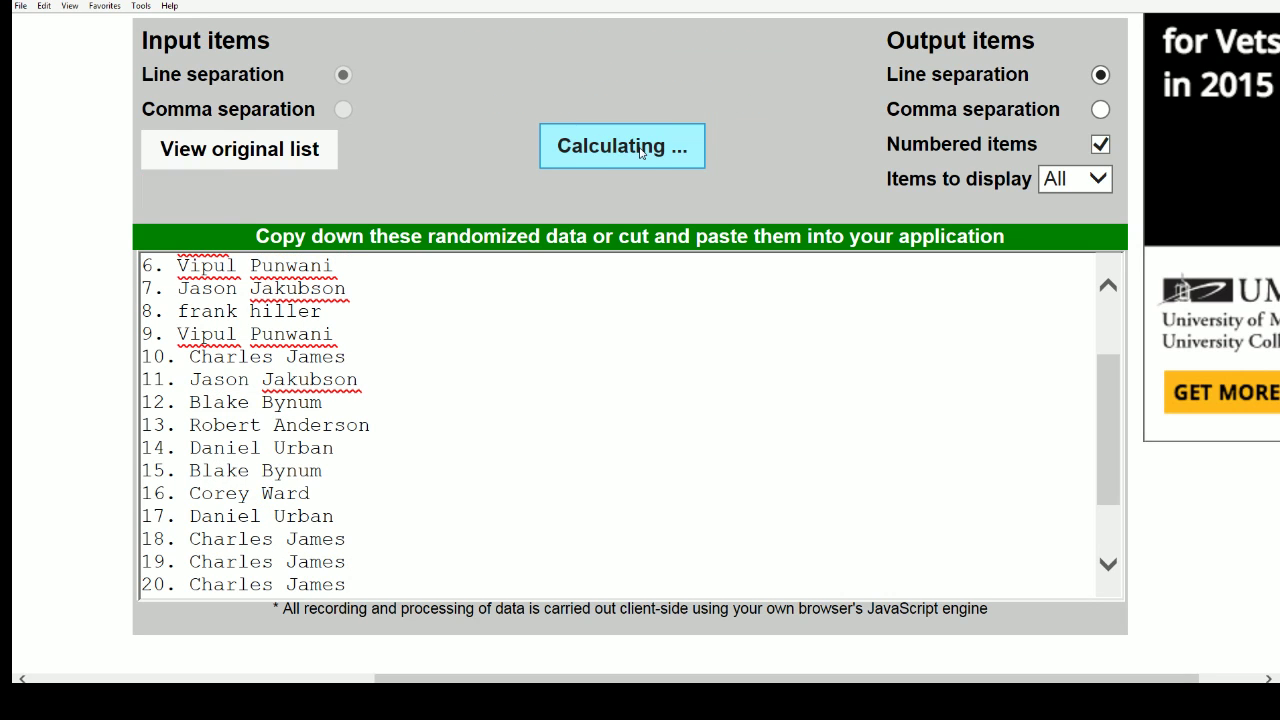
# Copy the randomized, numbered participant names 1 to 20 from the results, leaving out the generator's footer text.
pyautogui.scroll(2, 1100, 400)
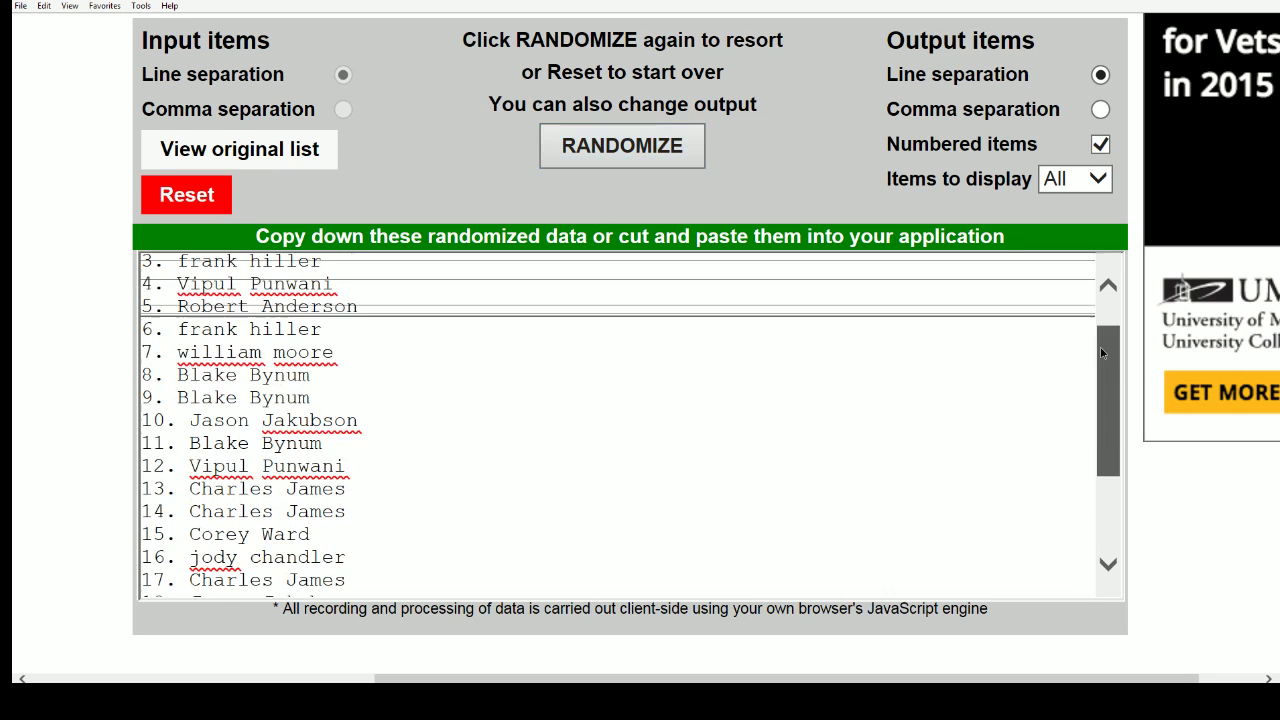
pyautogui.moveTo(145, 264); pyautogui.dragTo(335, 493)
pyautogui.rightClick(259, 351)
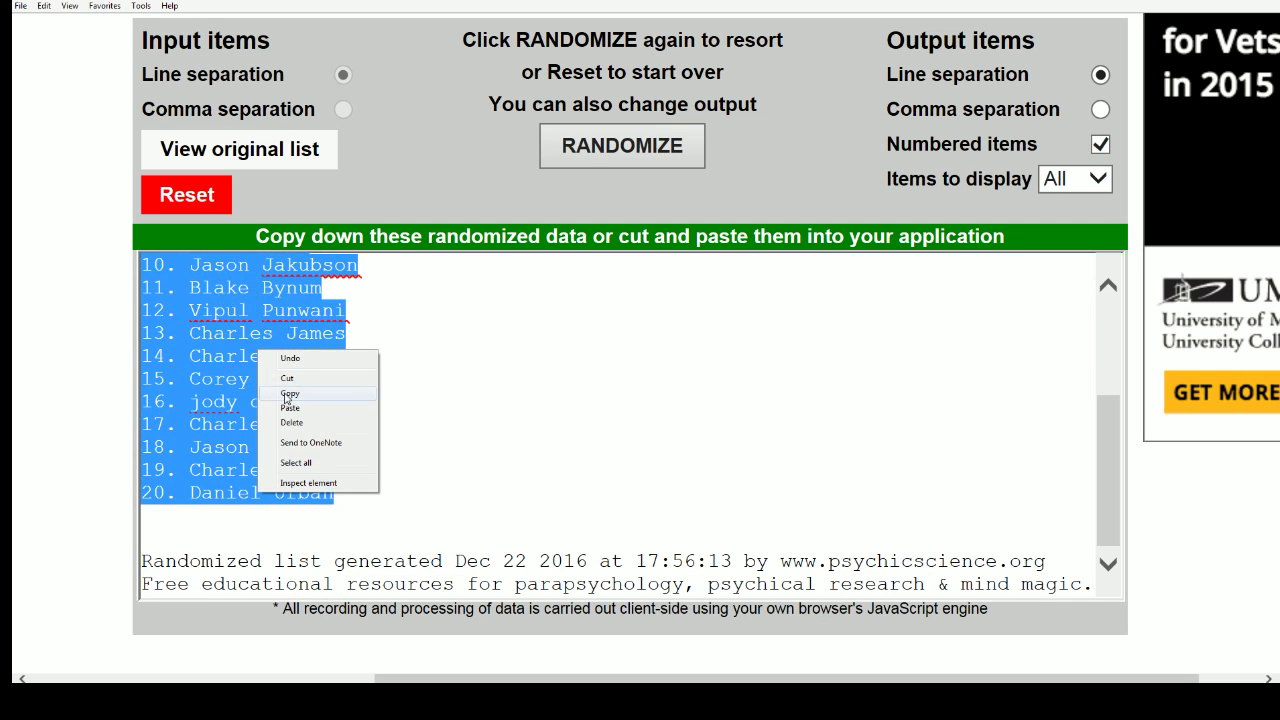
pyautogui.click(287, 378)
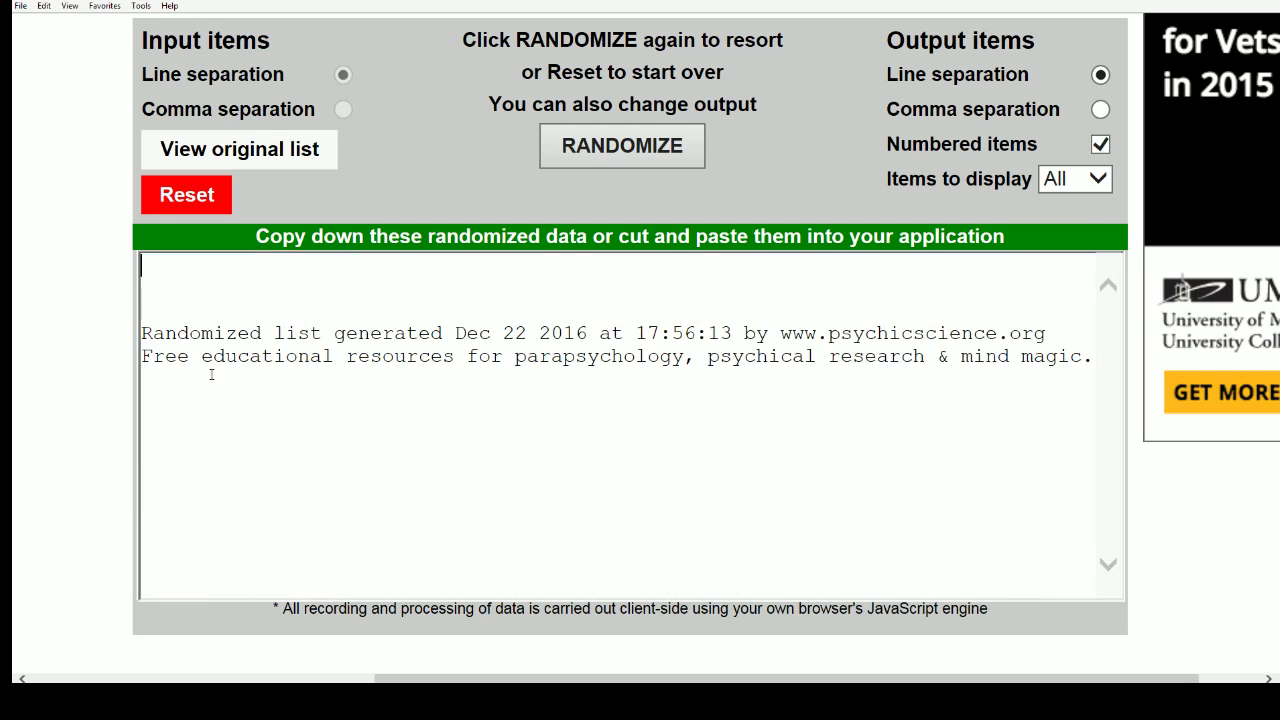
pyautogui.rightClick(216, 298)
pyautogui.click(262, 356)
pyautogui.rightClick(247, 318)
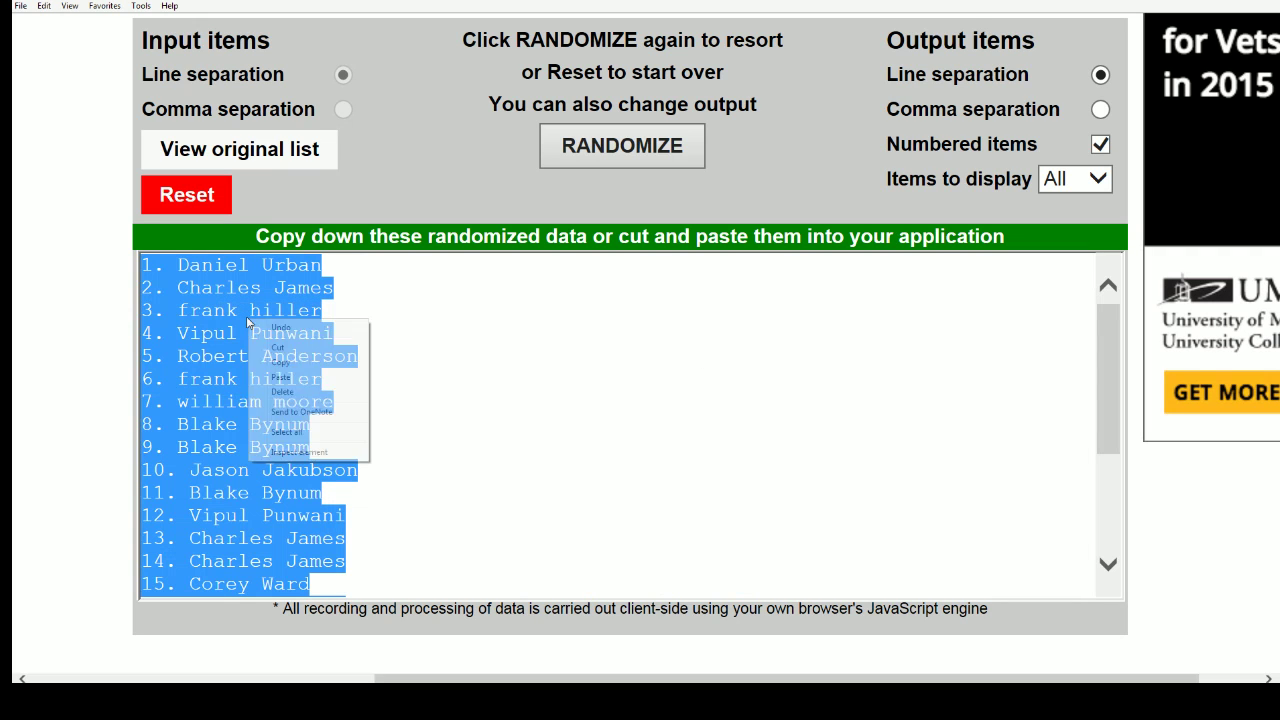
pyautogui.click(277, 369)
pyautogui.scroll(-3, 336, 440)
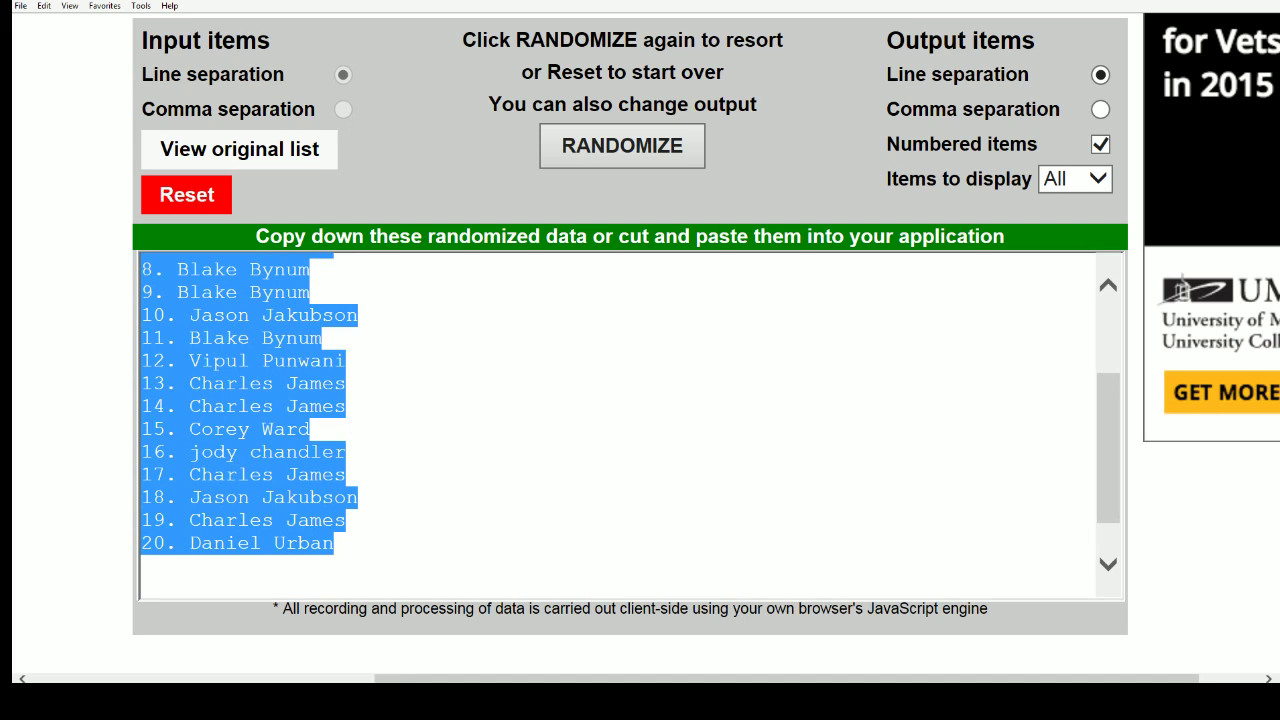
# Switch to the Excel sheet and paste the randomized names into the Owners column from A2, then select B2 under Issue Numbers.
pyautogui.hotkey('alt', 'Tab')
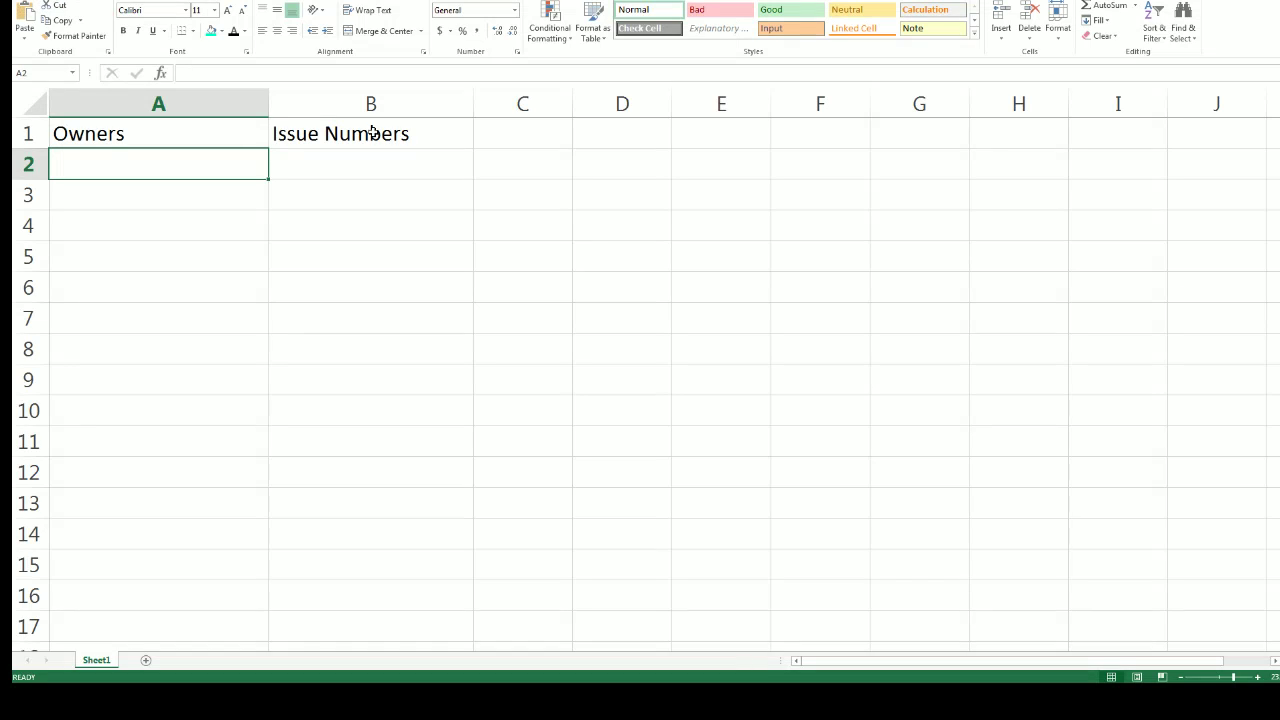
pyautogui.rightClick(70, 164)
pyautogui.click(101, 232)
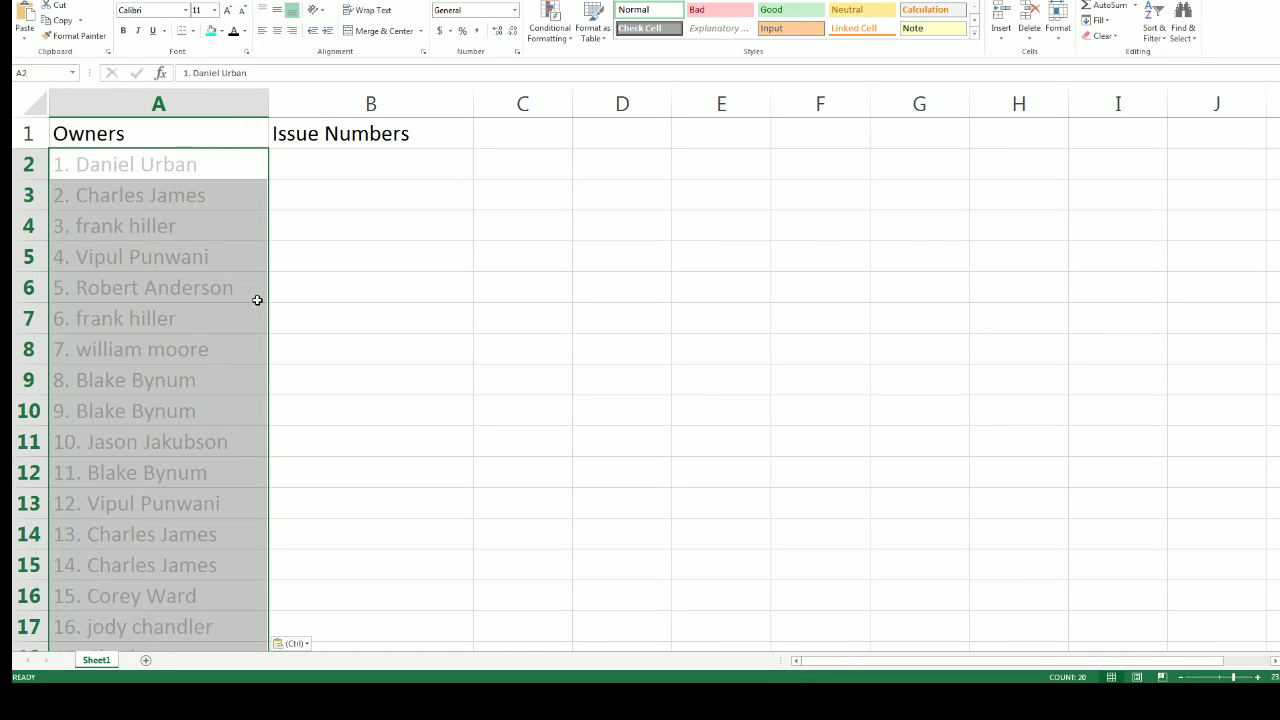
pyautogui.moveTo(1228, 678); pyautogui.dragTo(1222, 678)
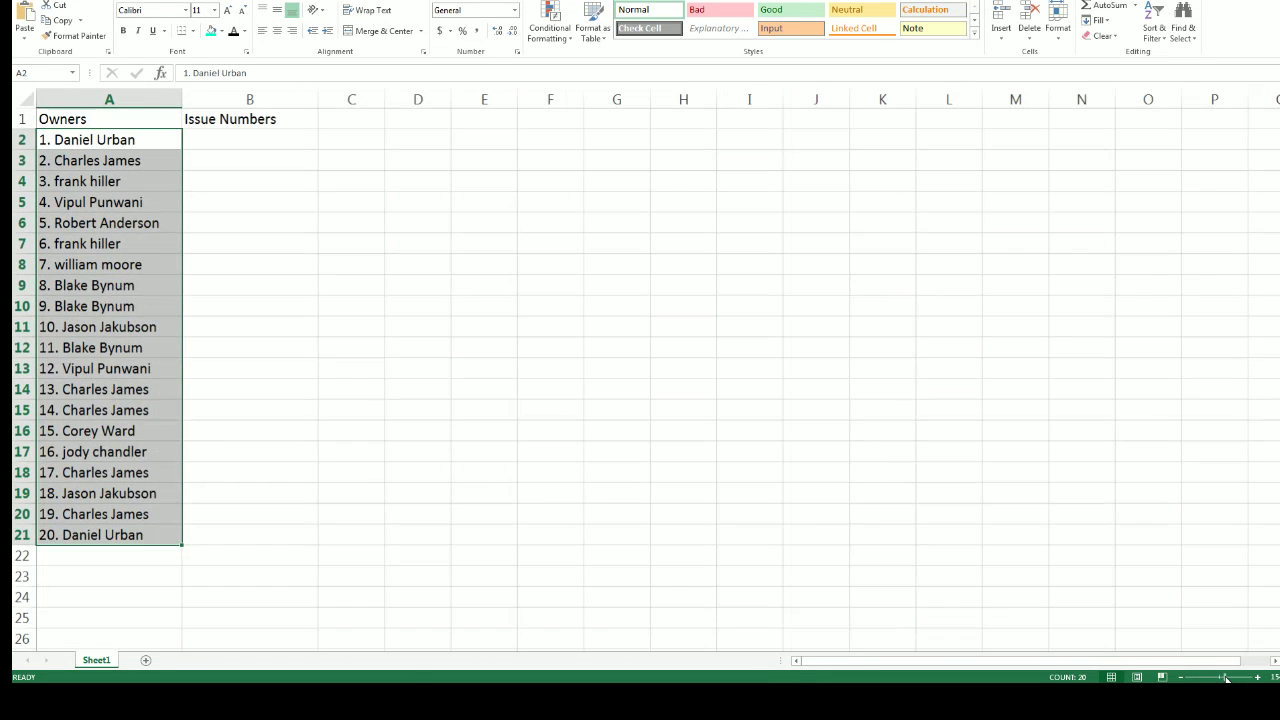
pyautogui.click(194, 146)
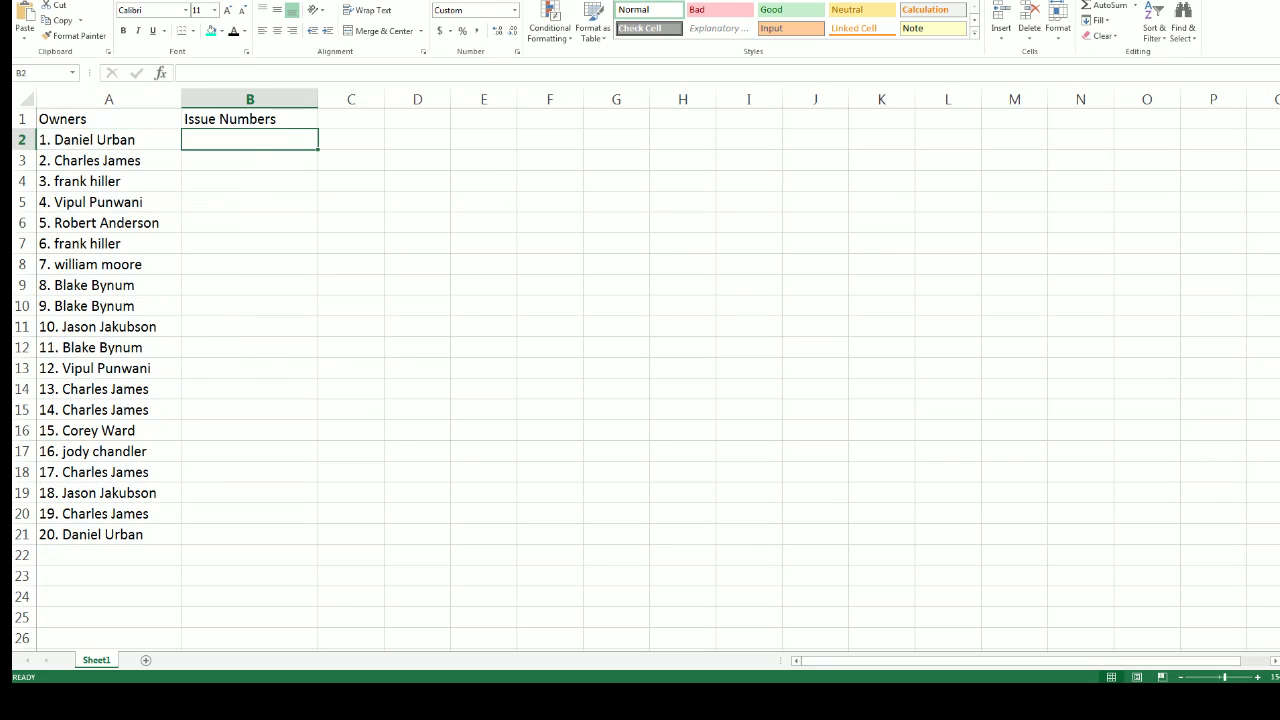
# Return to the list randomizer in the browser, reset it and start a new empty list.
pyautogui.hotkey('alt', 'Tab')
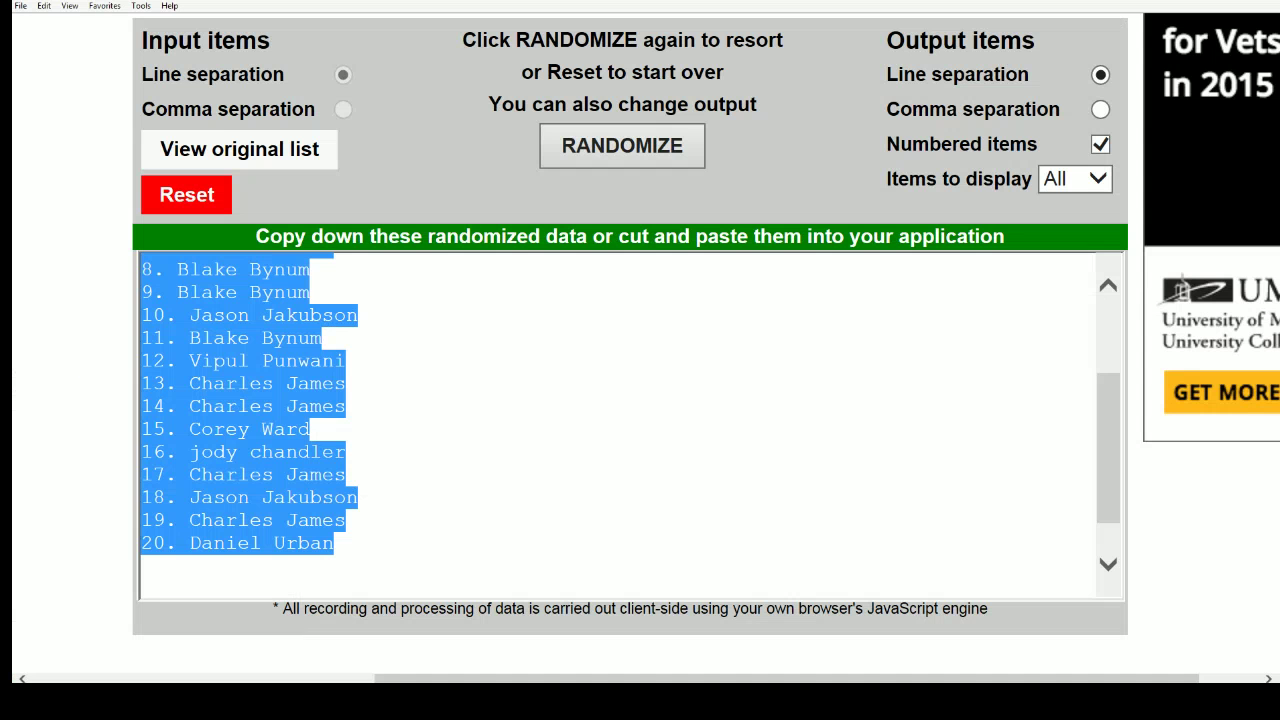
pyautogui.click(195, 203)
pyautogui.click(634, 156)
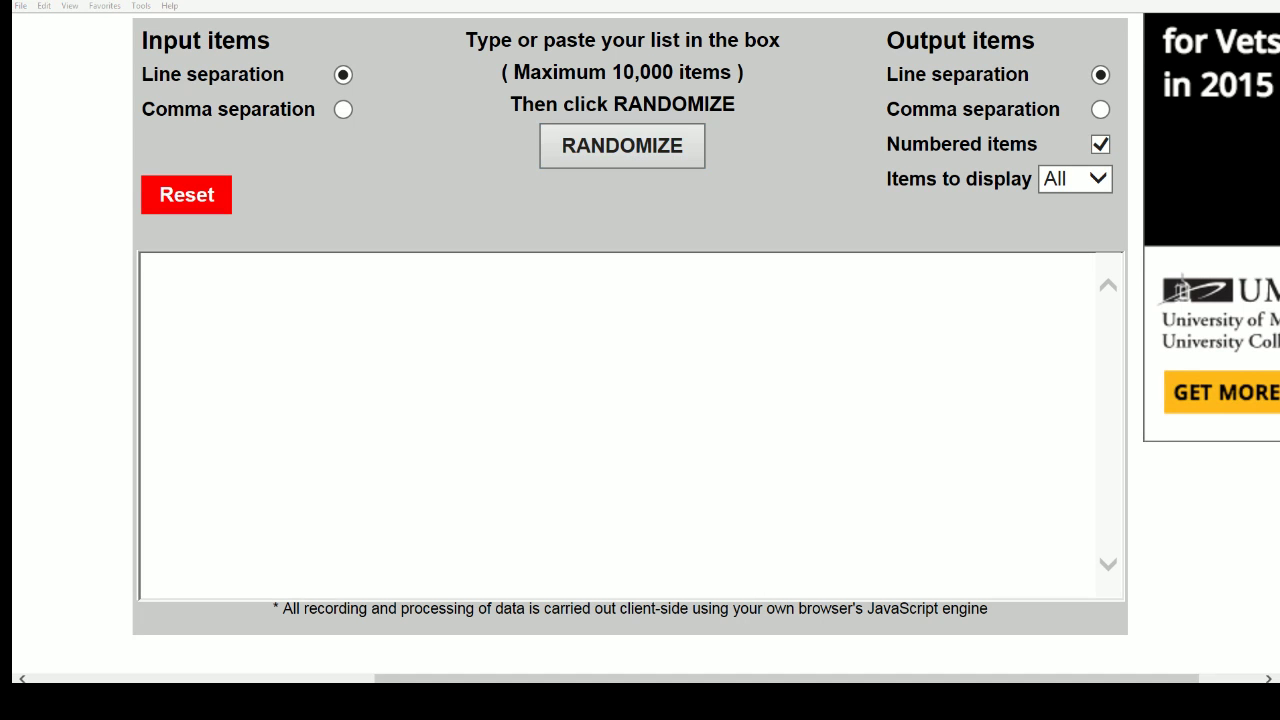
# Copy the issue ranges from Issues 1-15 to Issues 286-300 in Notepad and paste them into the randomizer's list box.
pyautogui.hotkey('alt', 'Tab')
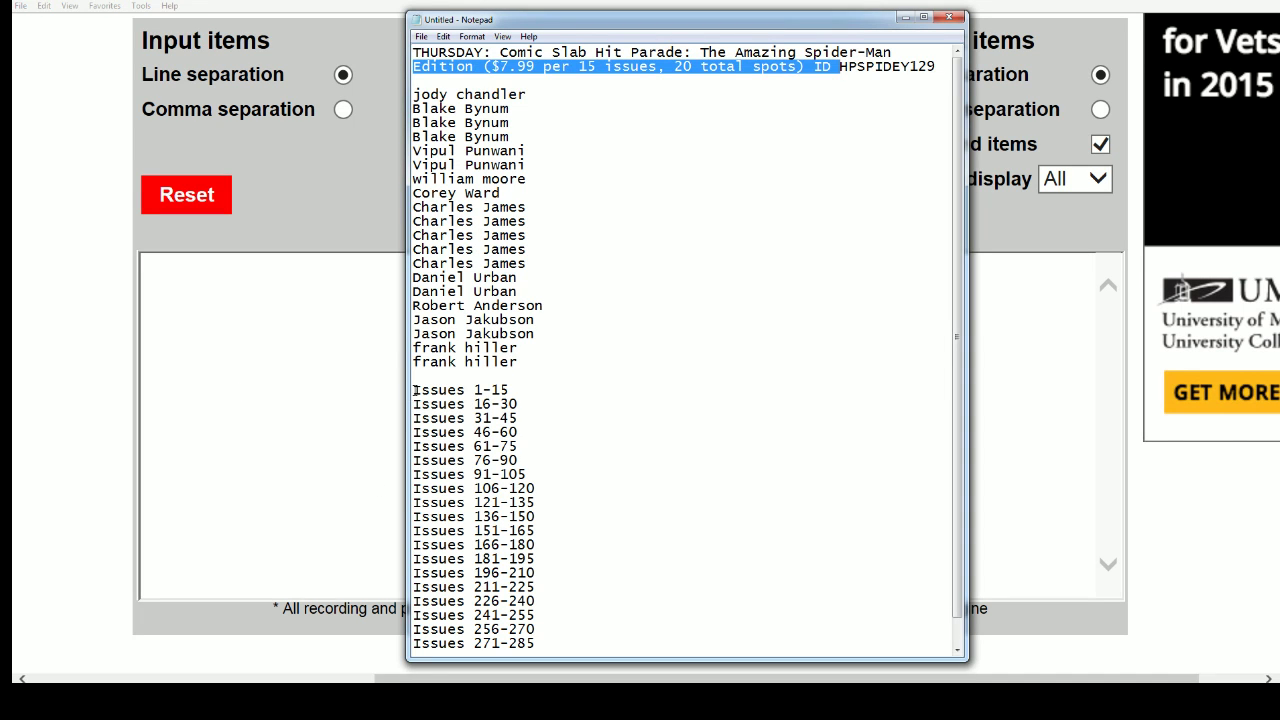
pyautogui.moveTo(413, 391); pyautogui.dragTo(547, 634)
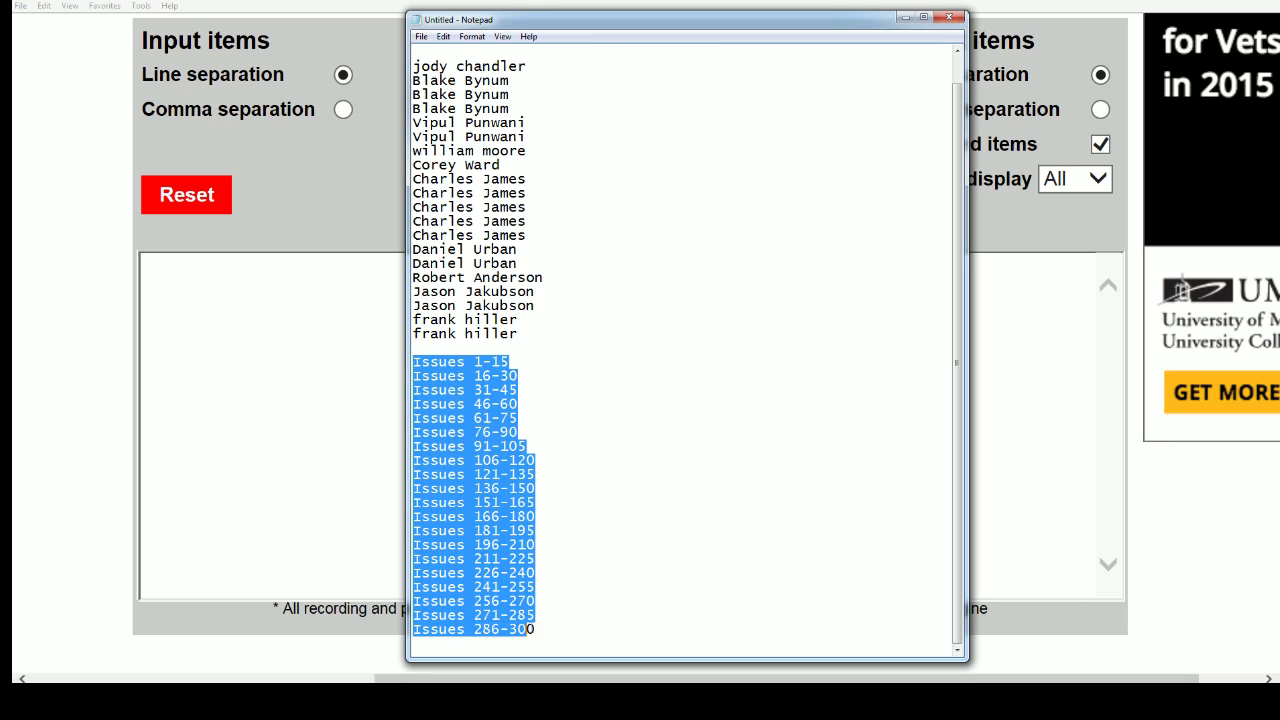
pyautogui.rightClick(474, 511)
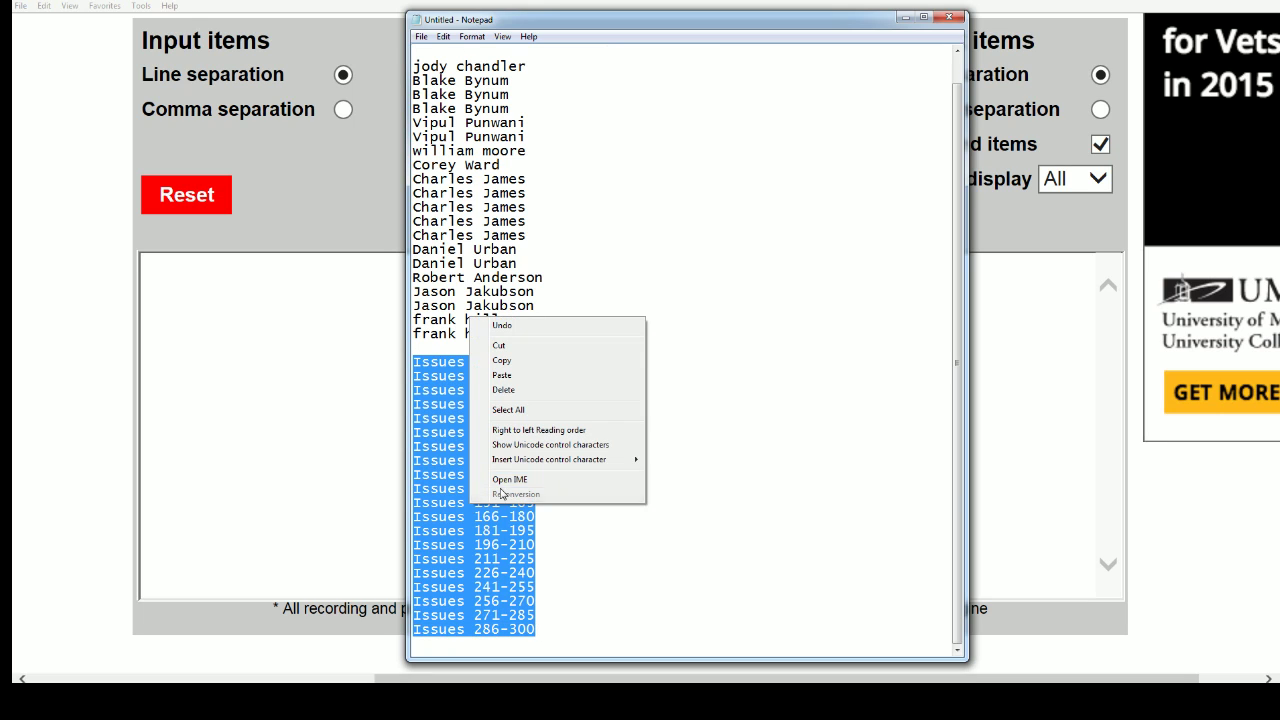
pyautogui.click(501, 360)
pyautogui.click(226, 271)
pyautogui.rightClick(224, 271)
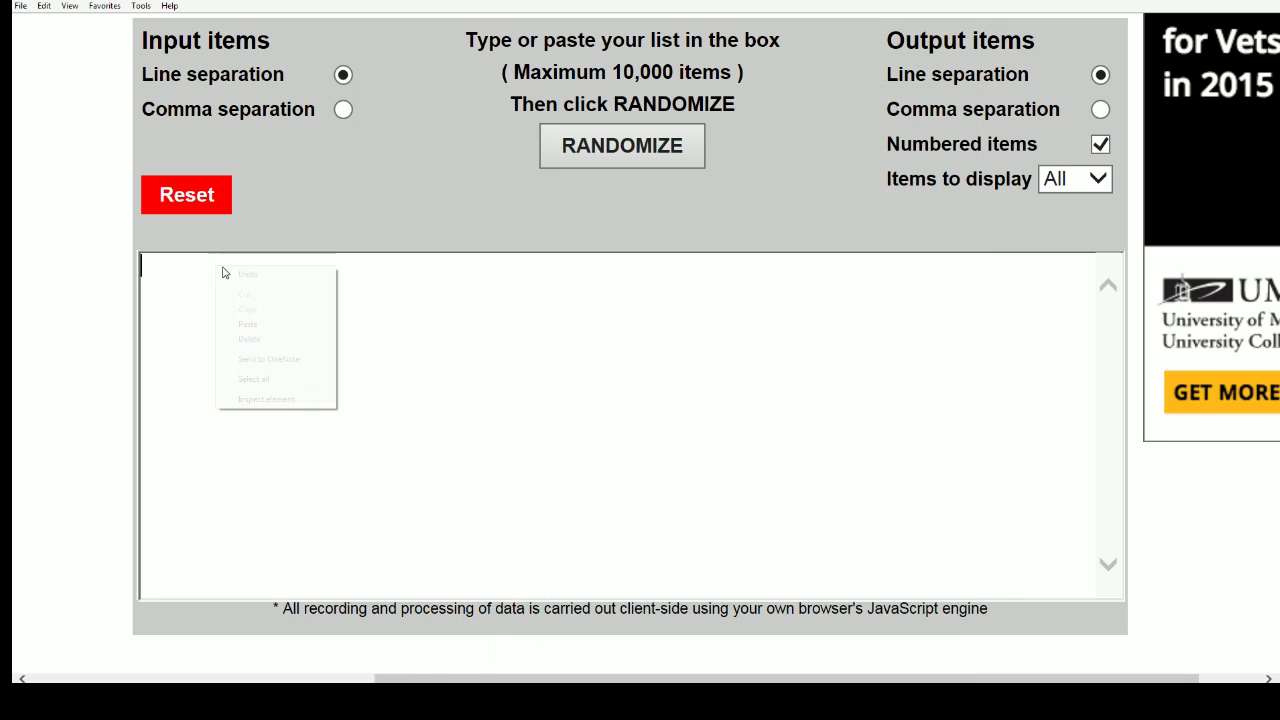
pyautogui.click(247, 324)
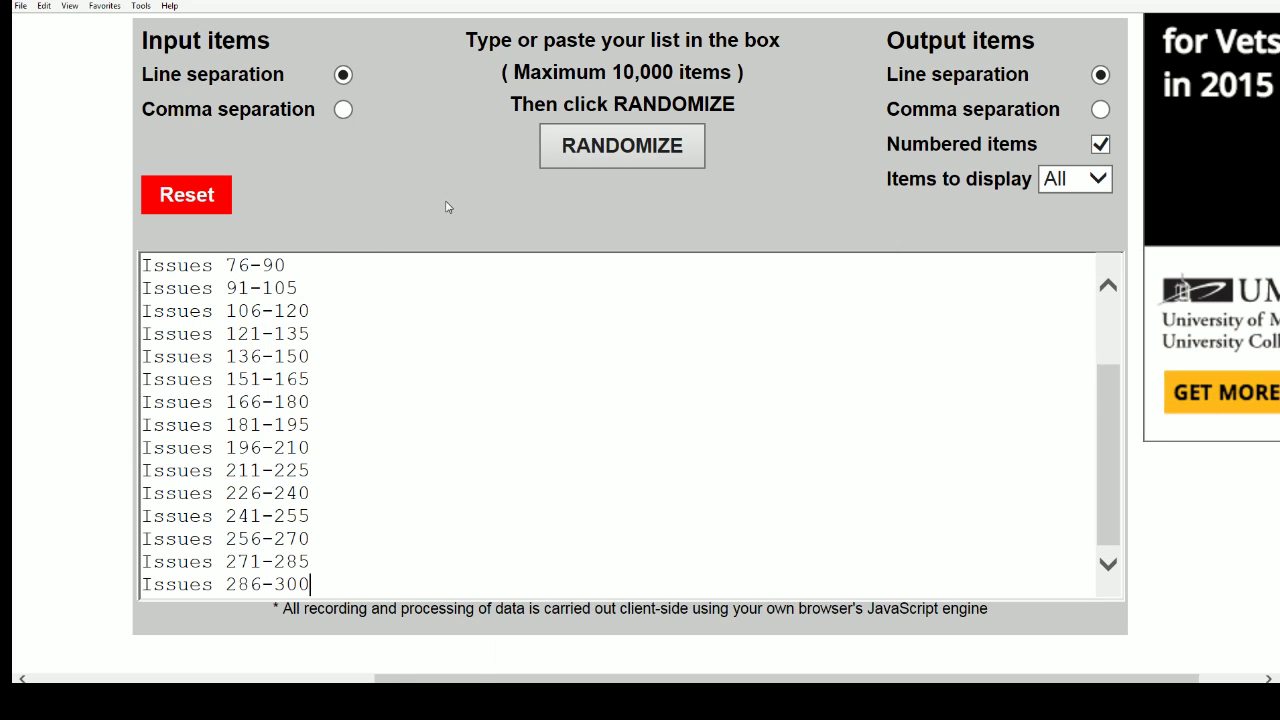
# Randomize the list of issue ranges seven times.
pyautogui.click(624, 150)
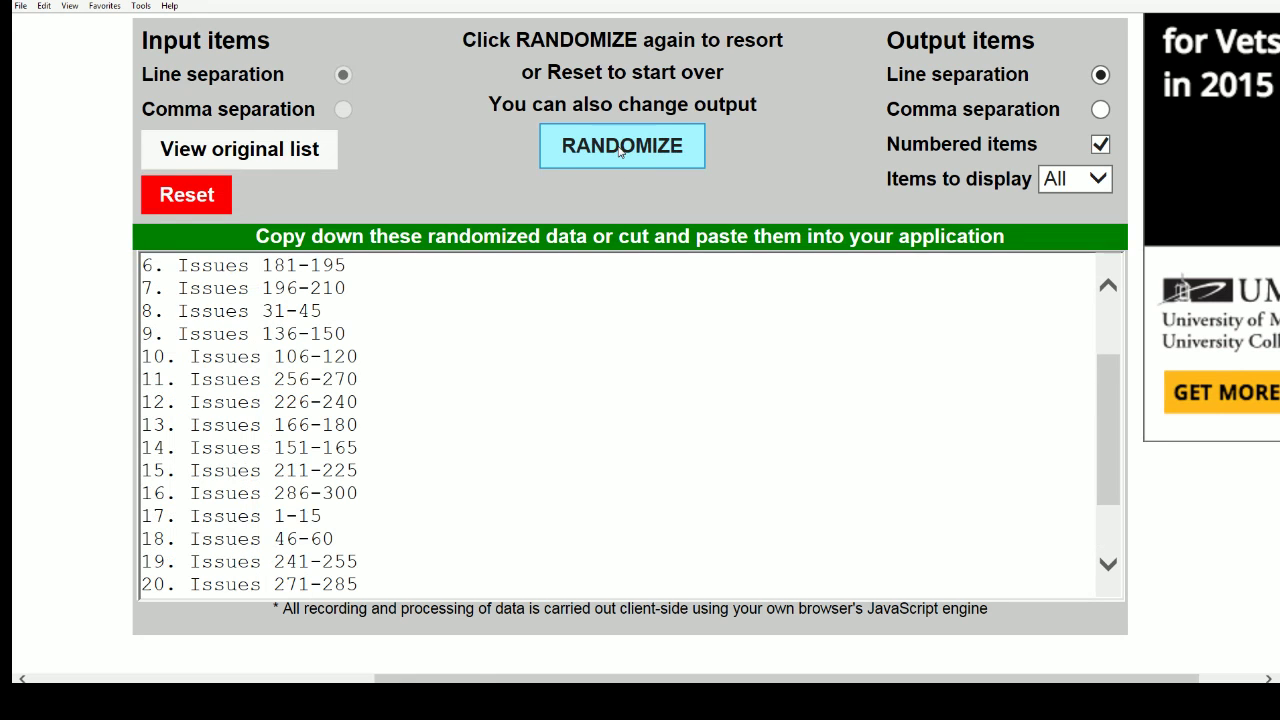
pyautogui.click(616, 157)
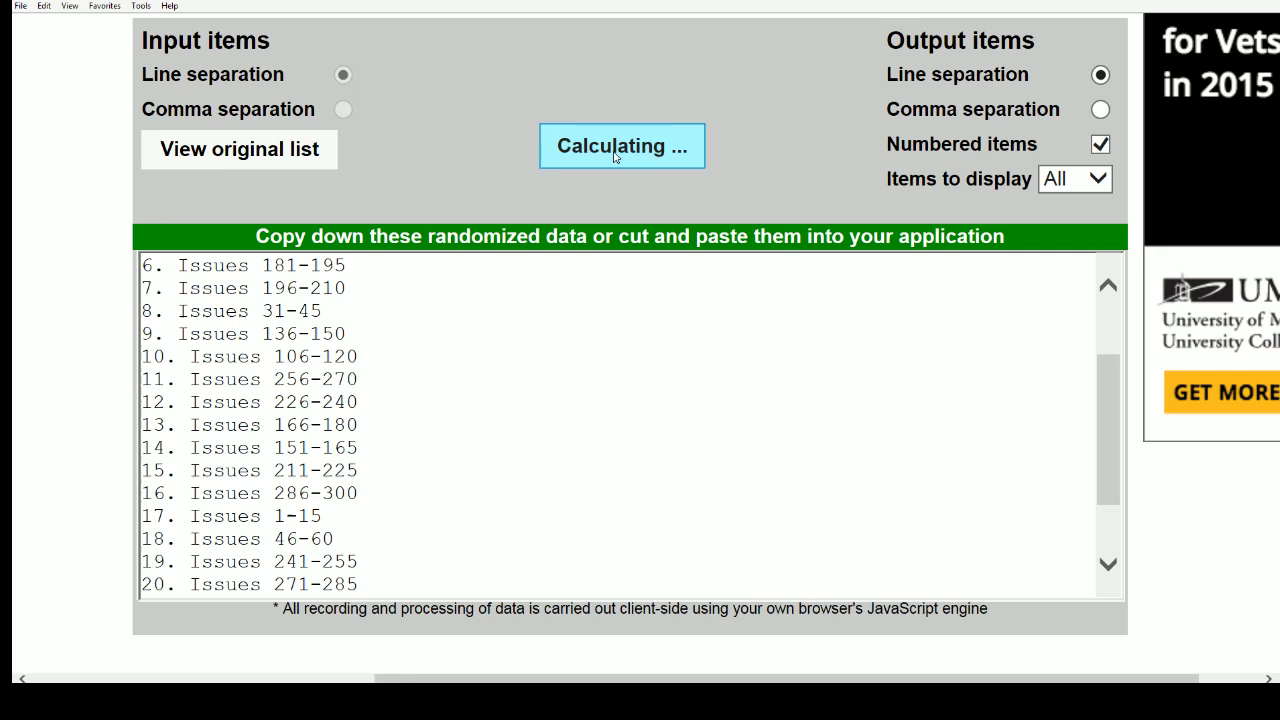
pyautogui.click(616, 157)
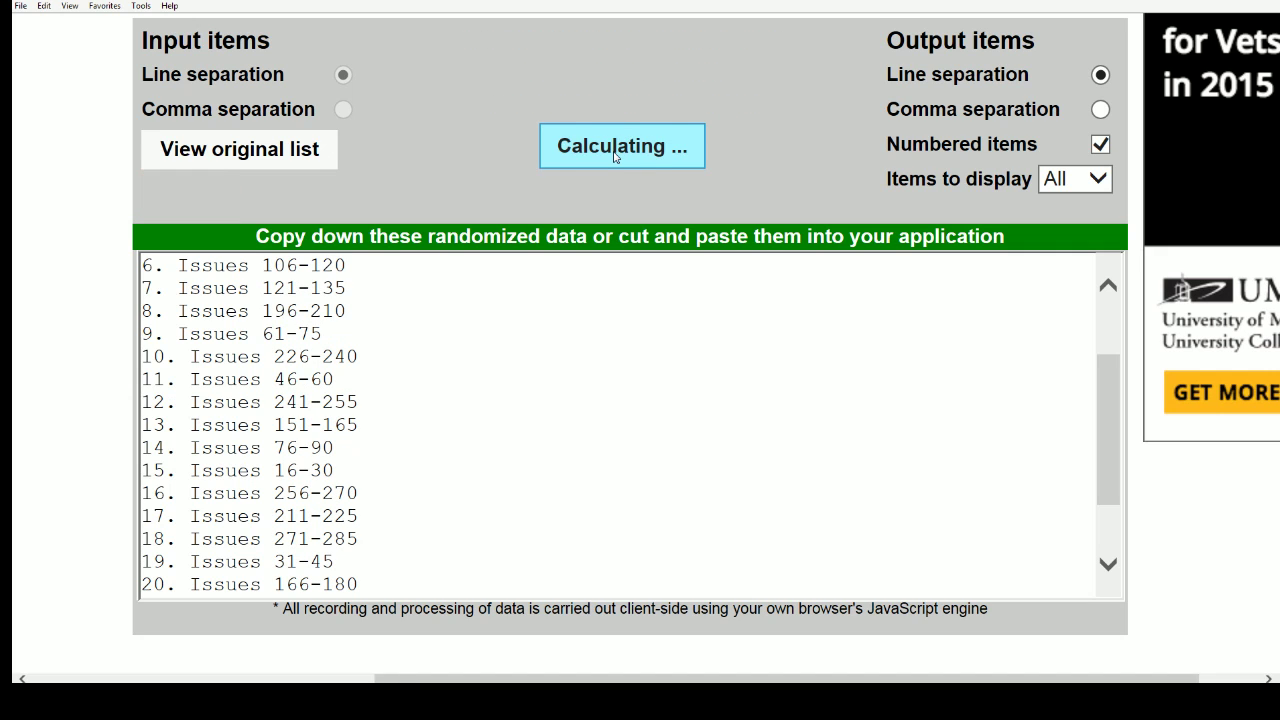
pyautogui.click(616, 157)
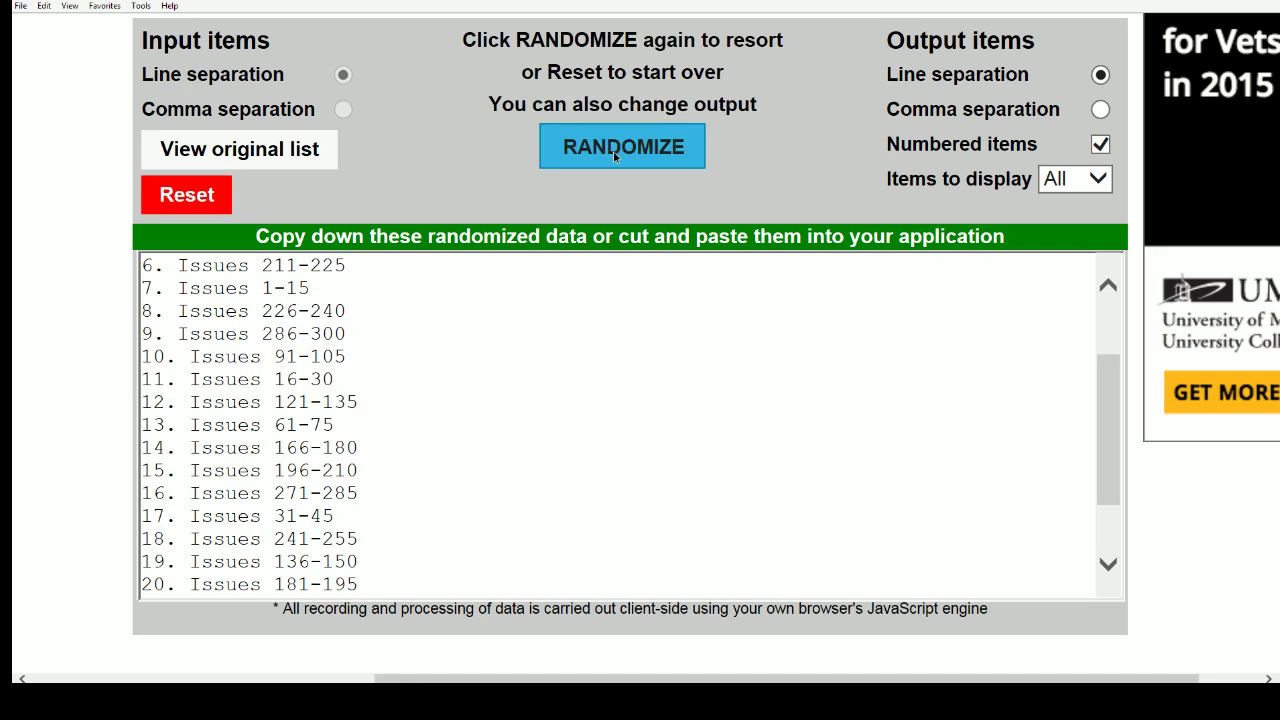
pyautogui.click(616, 157)
pyautogui.click(616, 157)
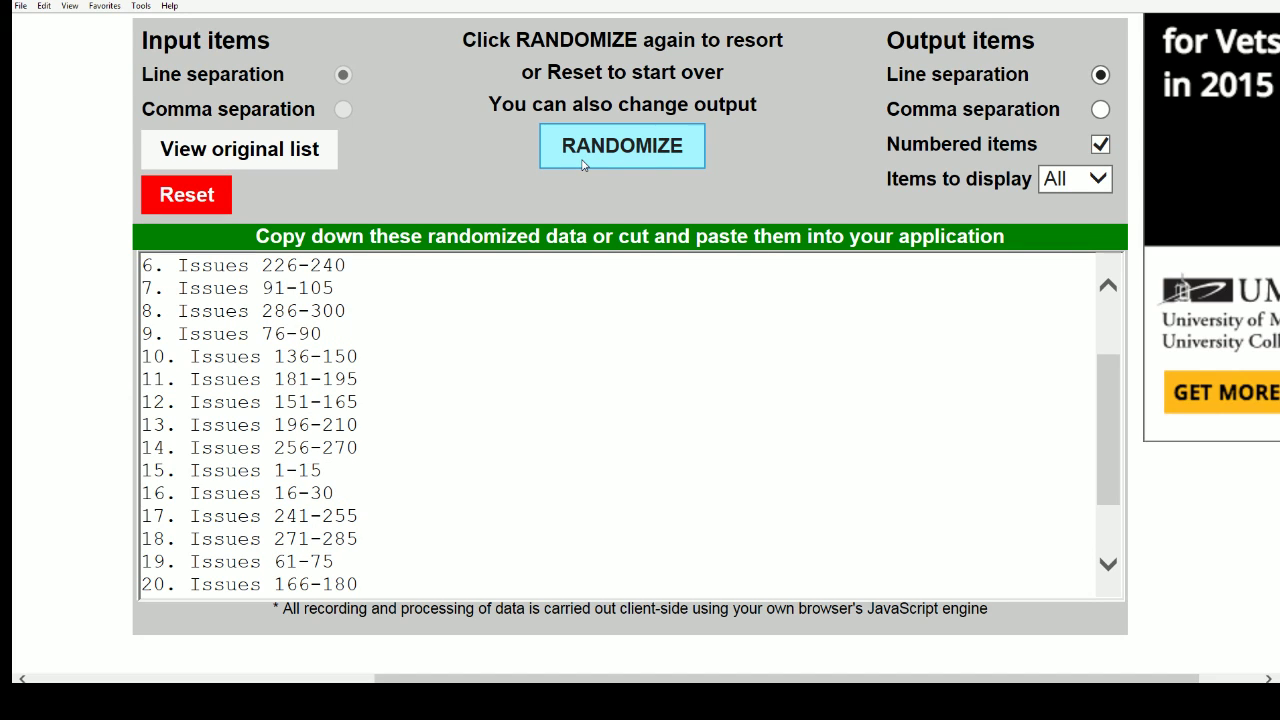
pyautogui.click(595, 157)
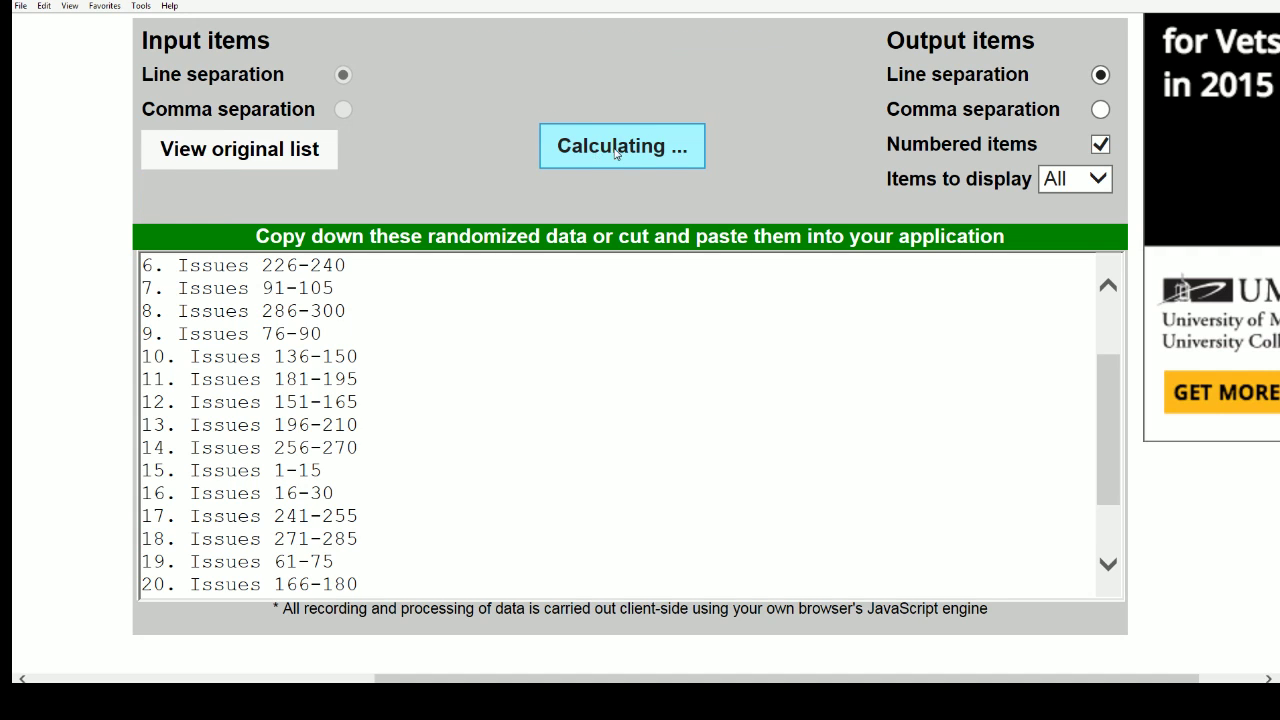
# Copy all twenty randomized issue ranges from the randomizer's results and paste them into the Excel sheet's Issue Numbers column from B2.
pyautogui.scroll(2, 1109, 416)
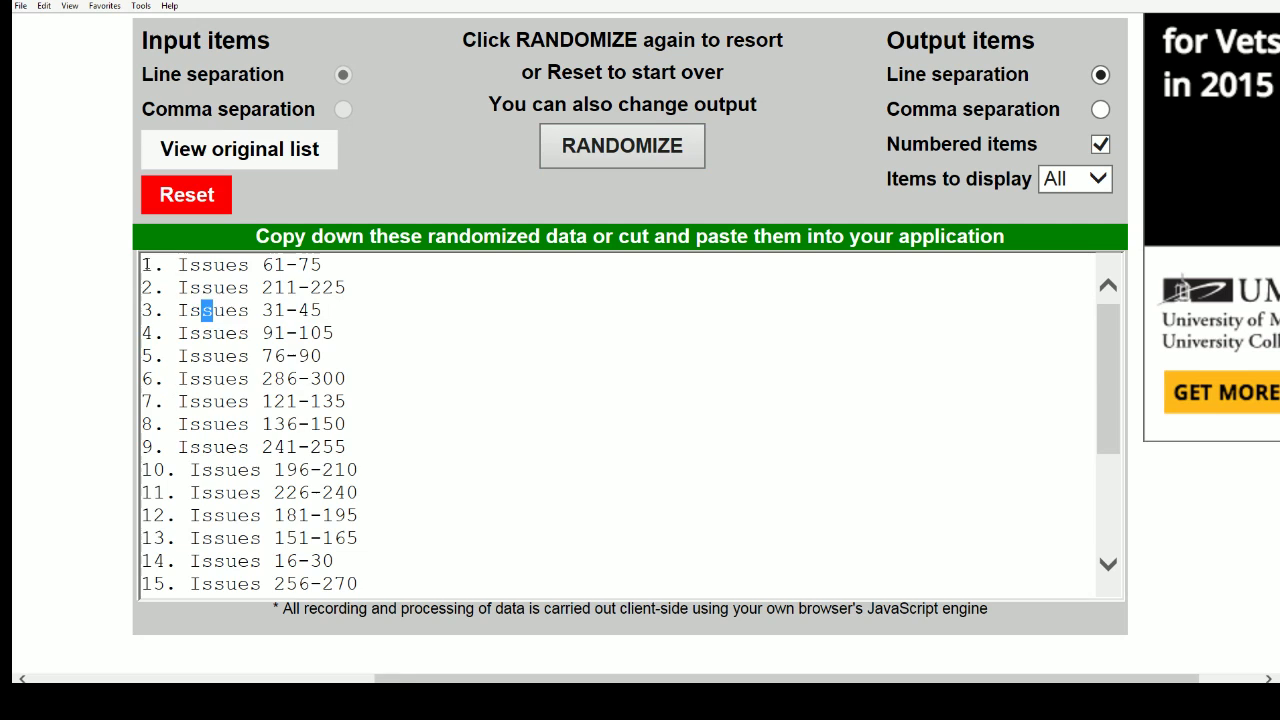
pyautogui.moveTo(145, 264); pyautogui.dragTo(349, 496)
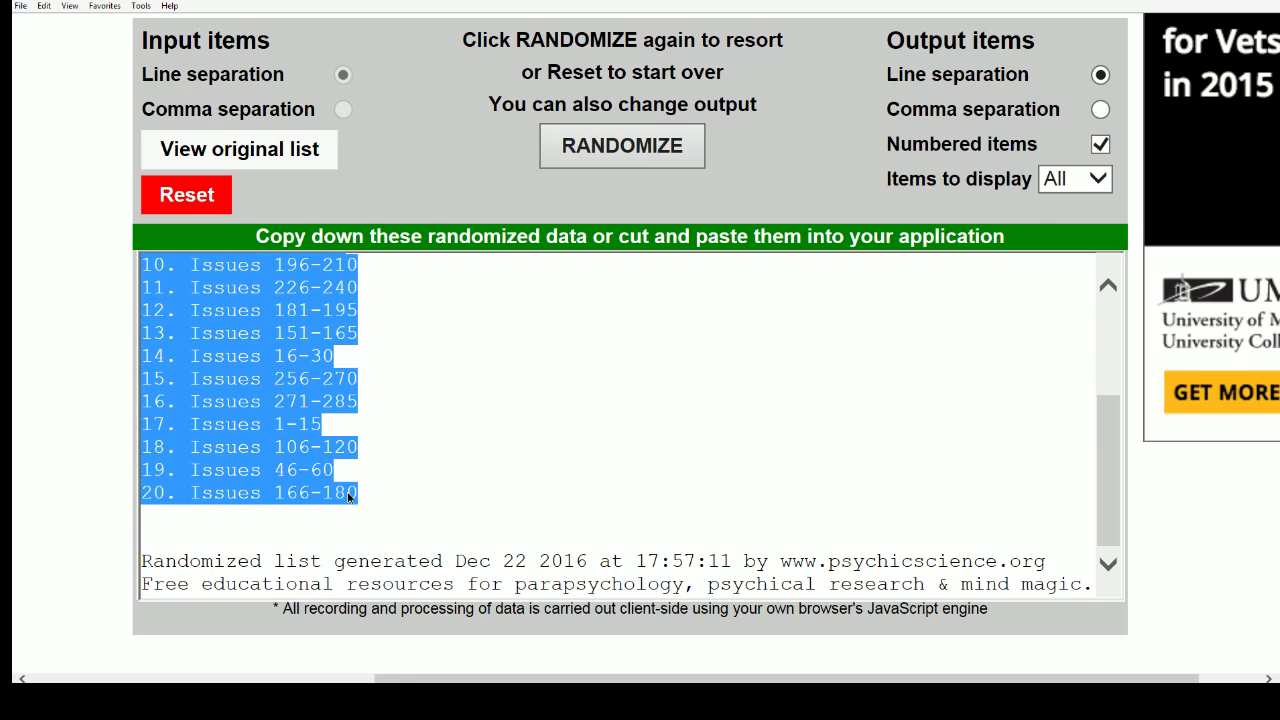
pyautogui.rightClick(254, 304)
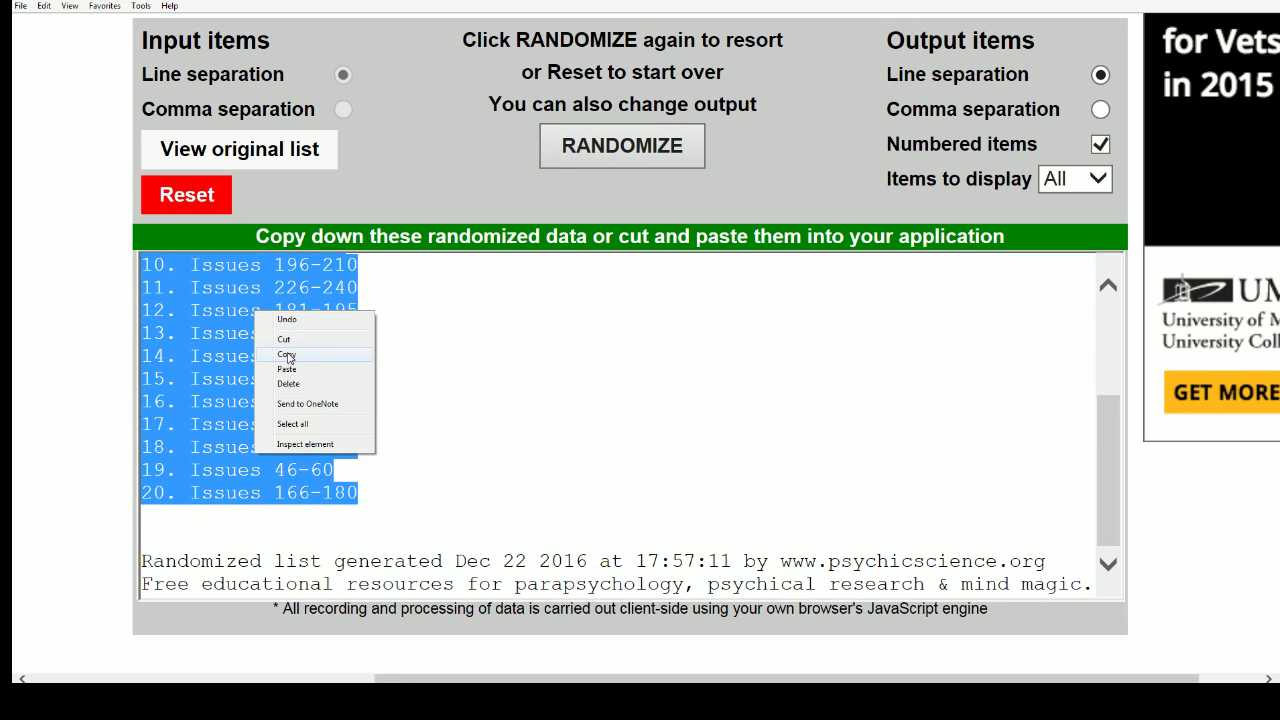
pyautogui.click(280, 358)
pyautogui.hotkey('alt', 'Tab')
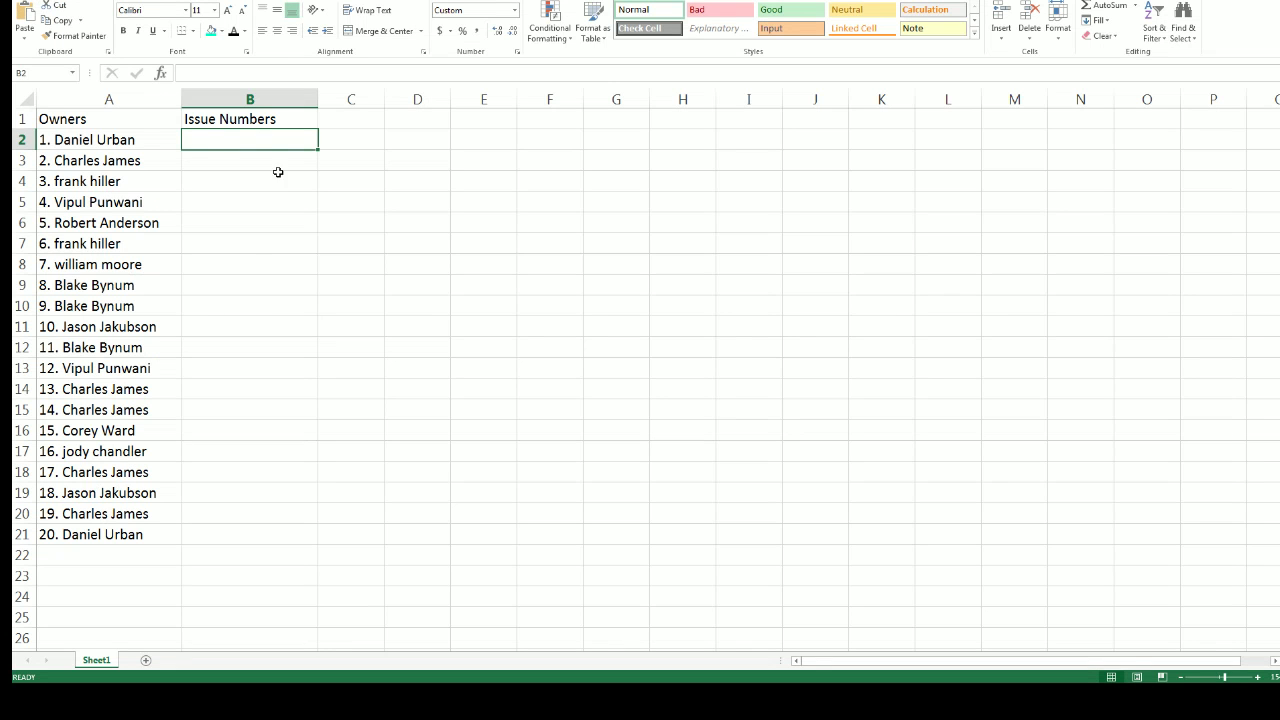
pyautogui.rightClick(215, 141)
pyautogui.click(243, 203)
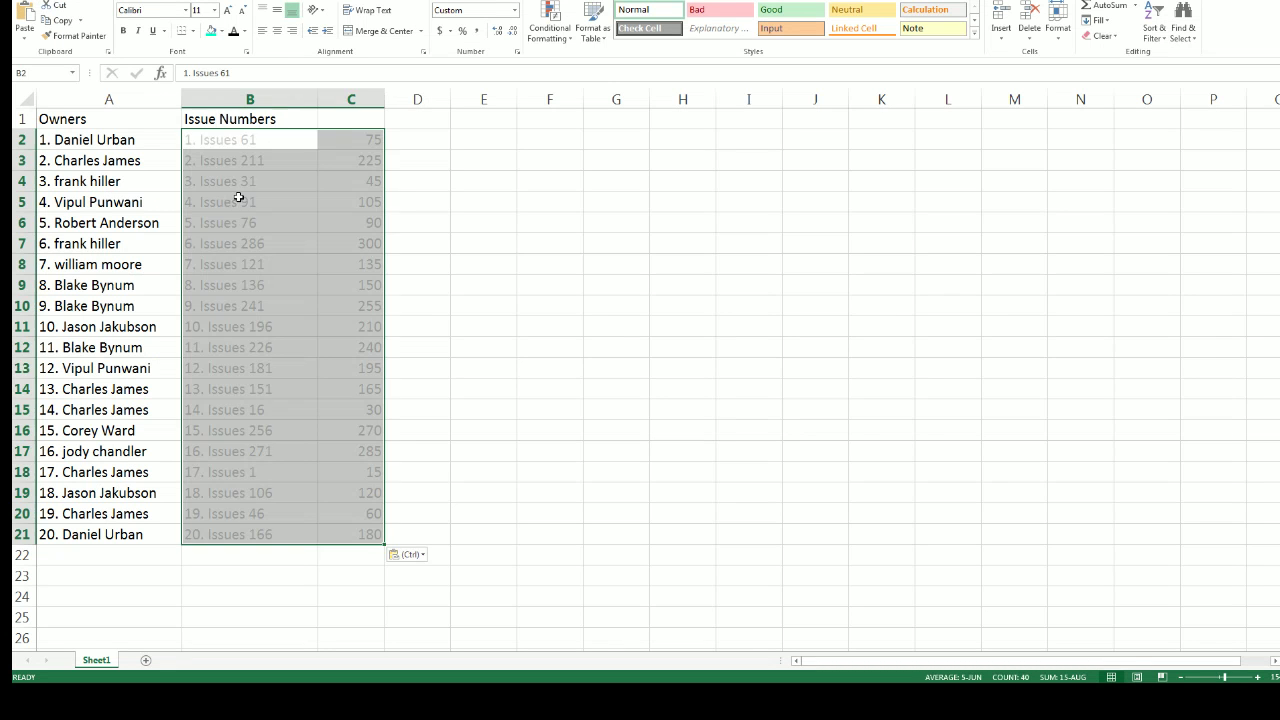
# Narrow columns A, B and C so their widths fit the owner names and issue ranges.
pyautogui.click(170, 100)
pyautogui.moveTo(181, 100); pyautogui.dragTo(164, 104)
pyautogui.click(250, 100)
pyautogui.moveTo(300, 101)
pyautogui.mouseDown()
pyautogui.moveTo(261, 108)
pyautogui.moveTo(324, 100)
pyautogui.moveTo(289, 100)
pyautogui.mouseUp()
pyautogui.click(316, 99)
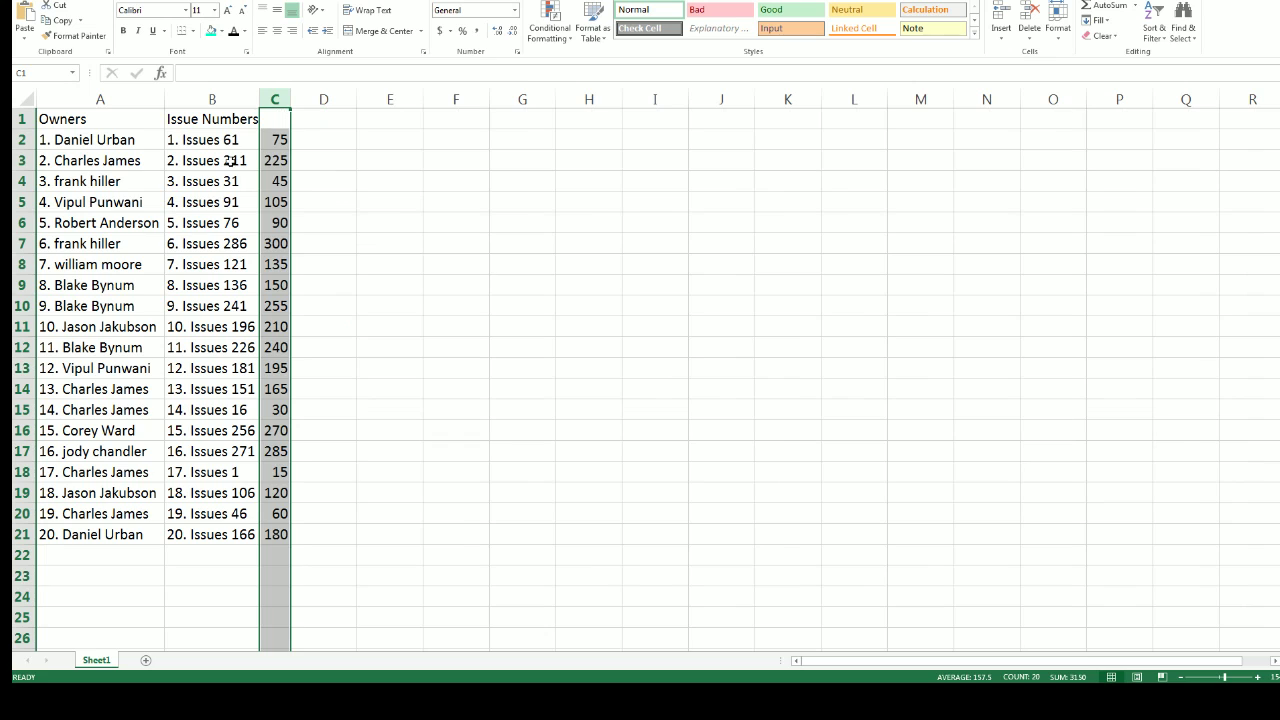
# Review which issue range is matched to each owner, checking rows 2 to 4 and row 18.
pyautogui.moveTo(233, 160); pyautogui.dragTo(245, 140)
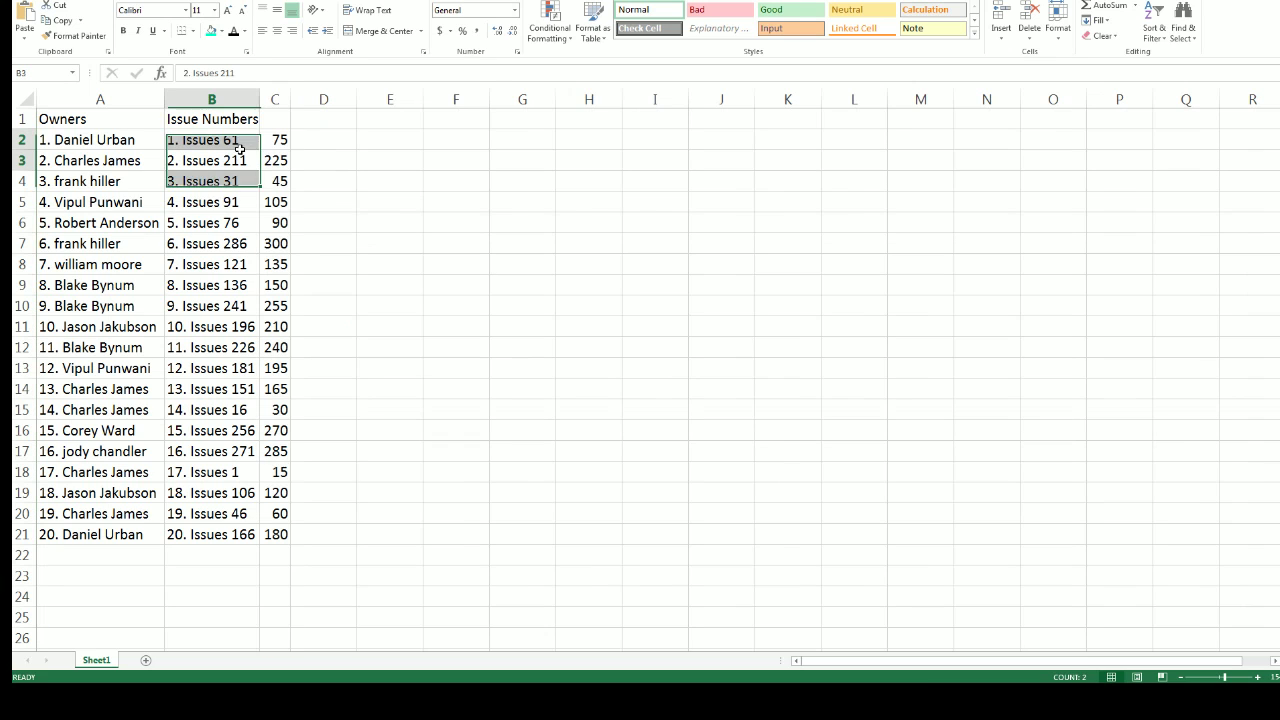
pyautogui.click(162, 148)
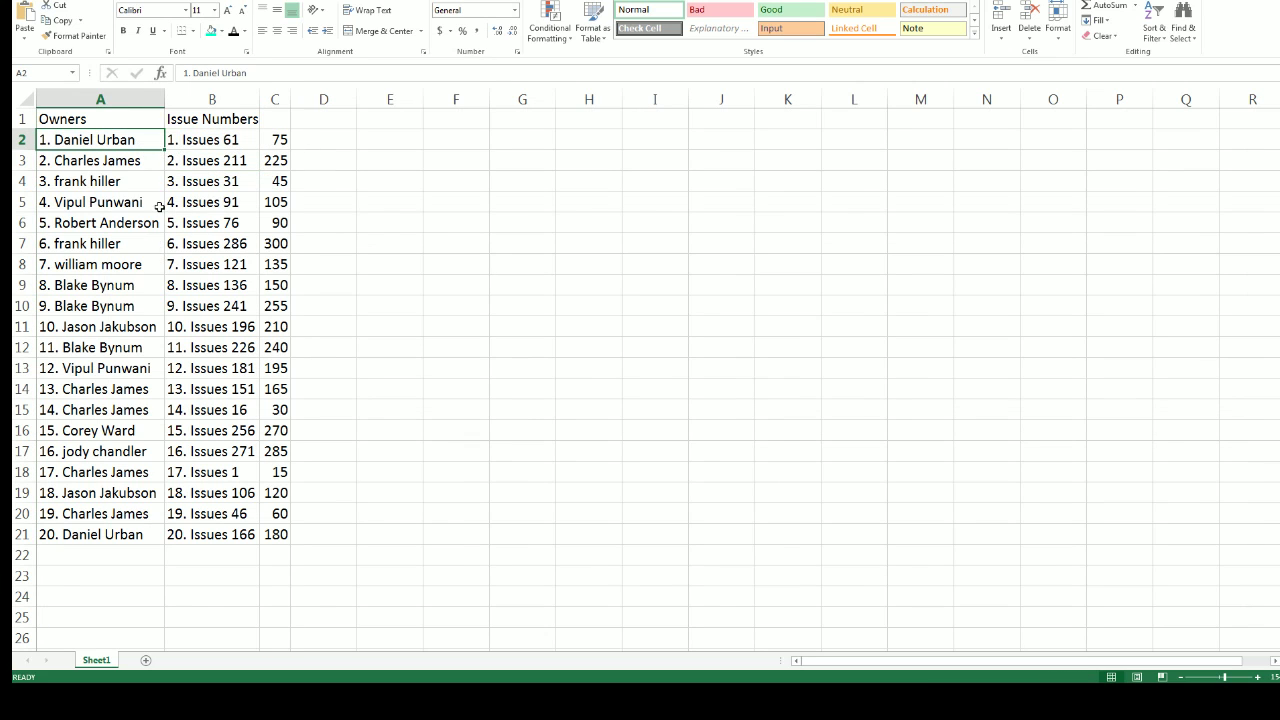
pyautogui.click(237, 160)
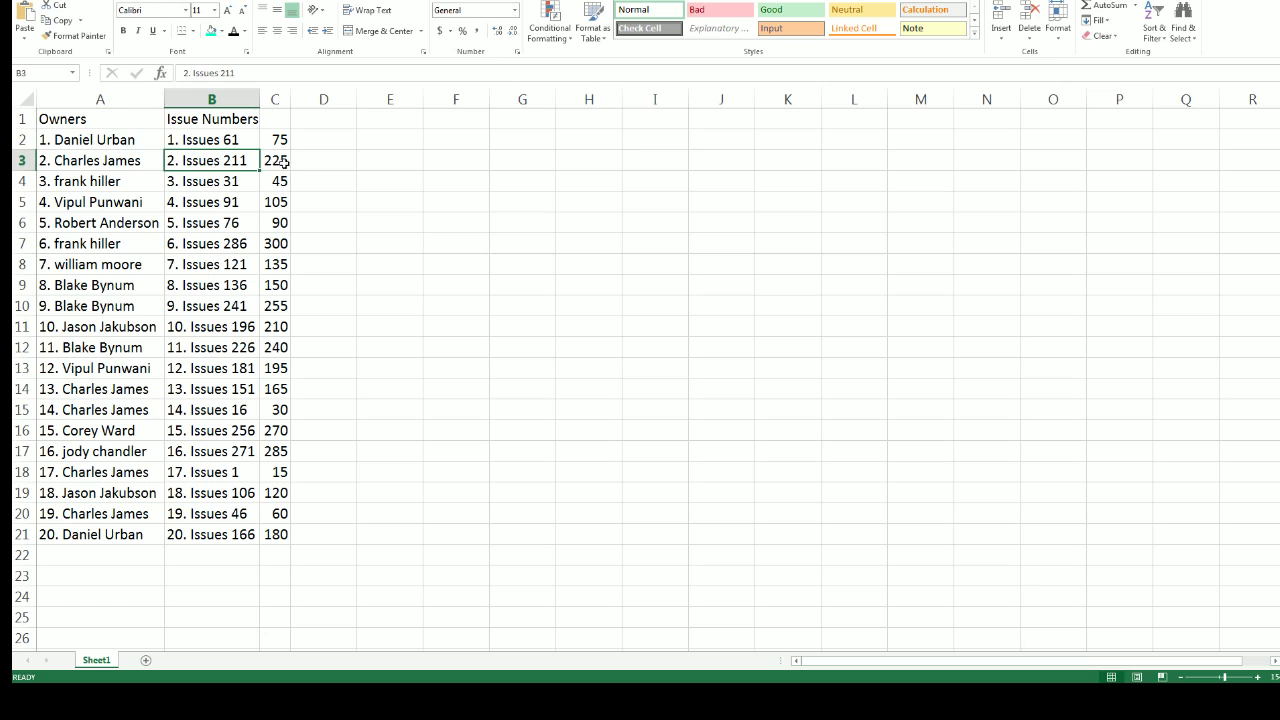
pyautogui.click(222, 185)
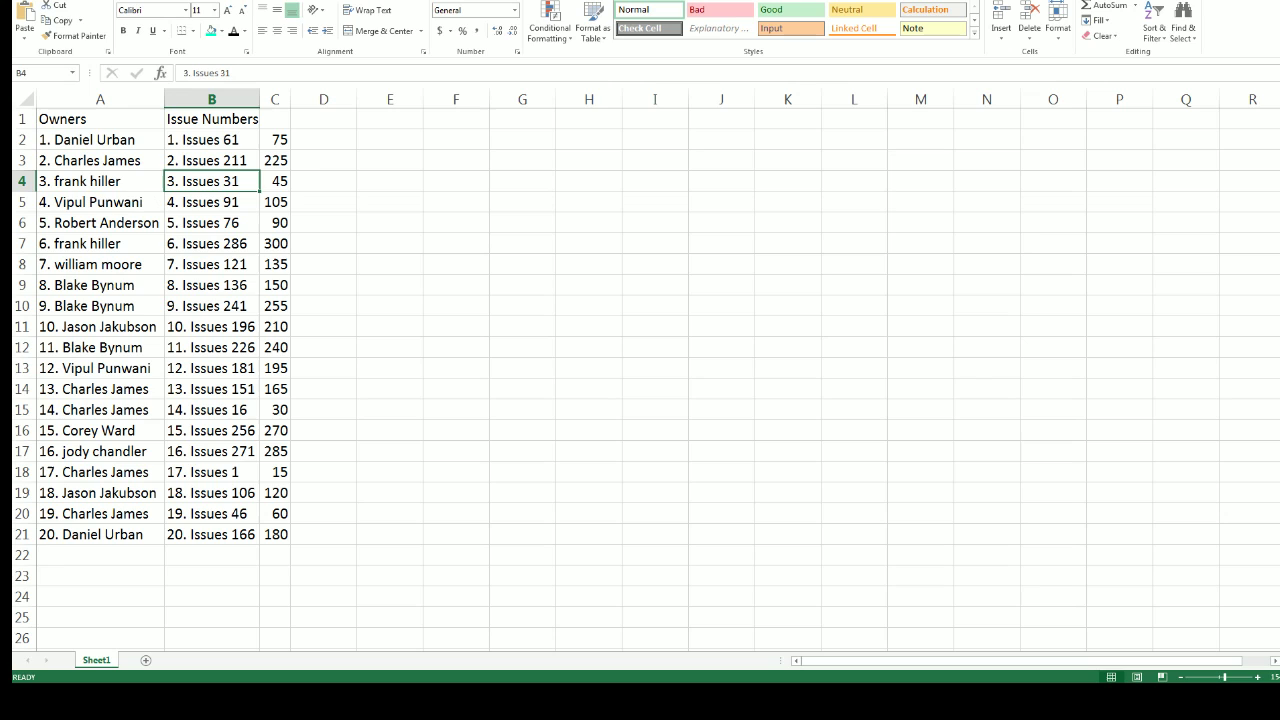
pyautogui.click(130, 478)
pyautogui.click(270, 476)
pyautogui.click(238, 478)
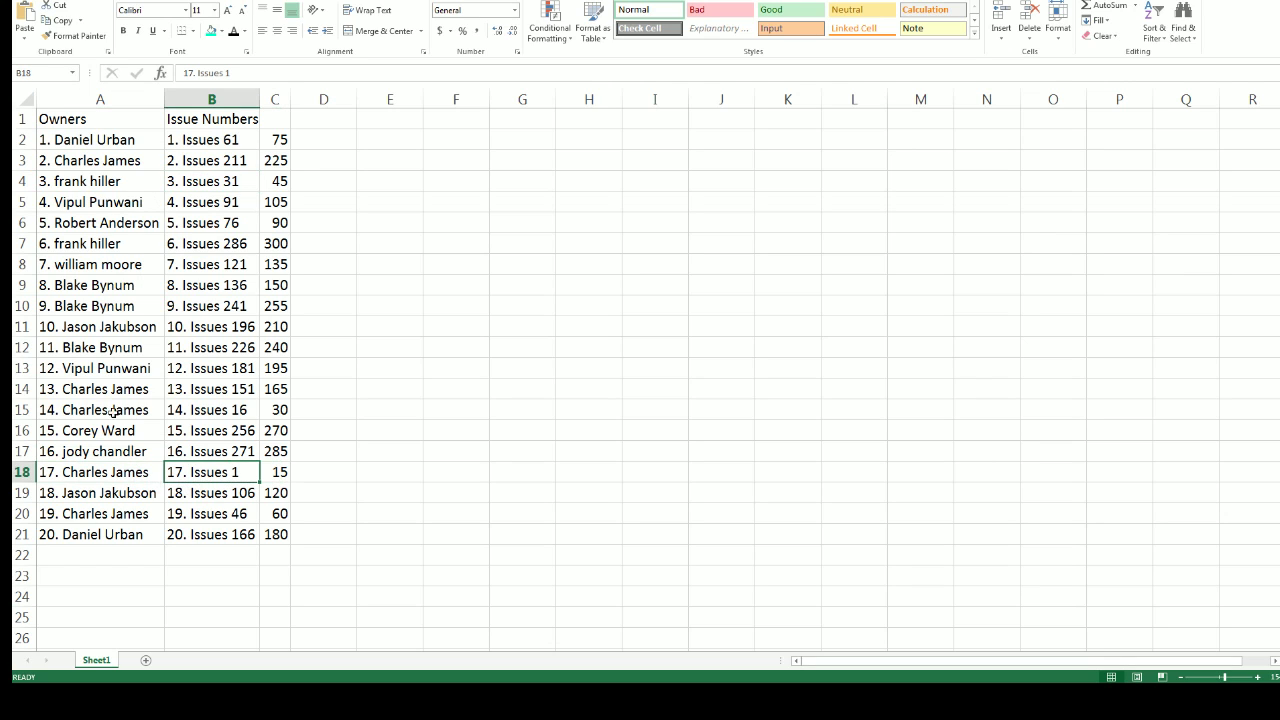